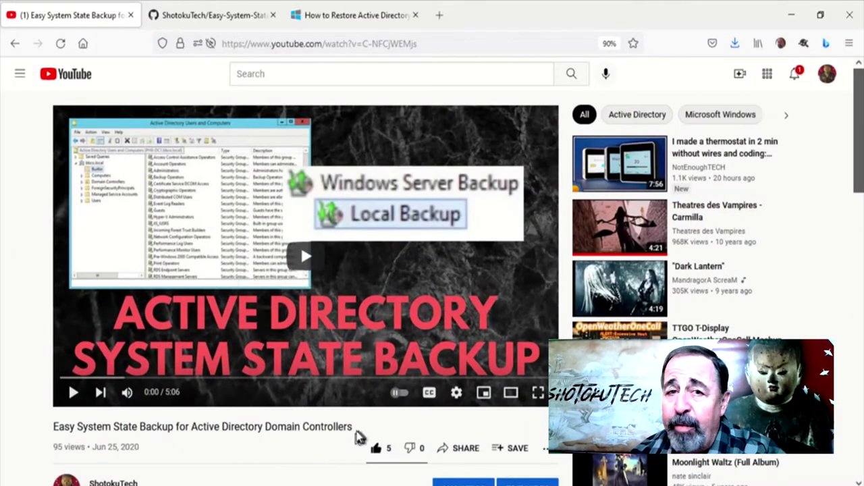
# Highlight part of the system state backup video title, then switch to the GitHub repository page
pyautogui.moveTo(357, 437)
pyautogui.mouseDown()
pyautogui.moveTo(52, 426)
pyautogui.moveTo(181, 437)
pyautogui.moveTo(352, 427)
pyautogui.mouseUp()
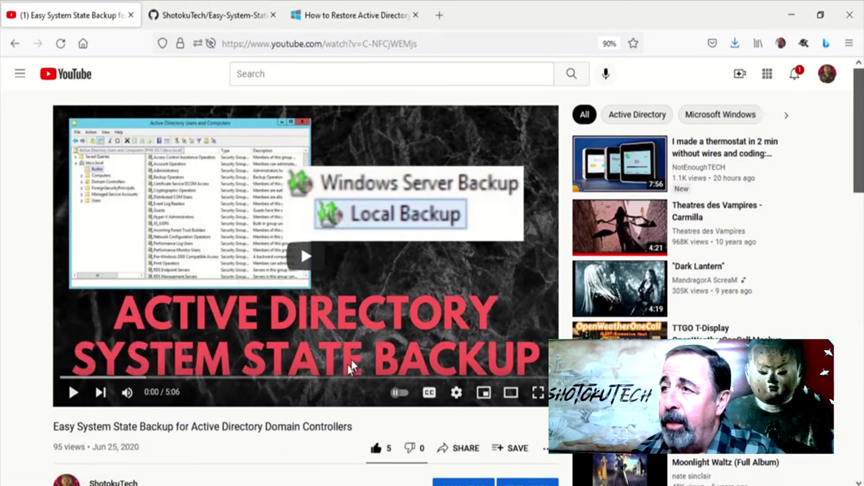
pyautogui.click(206, 16)
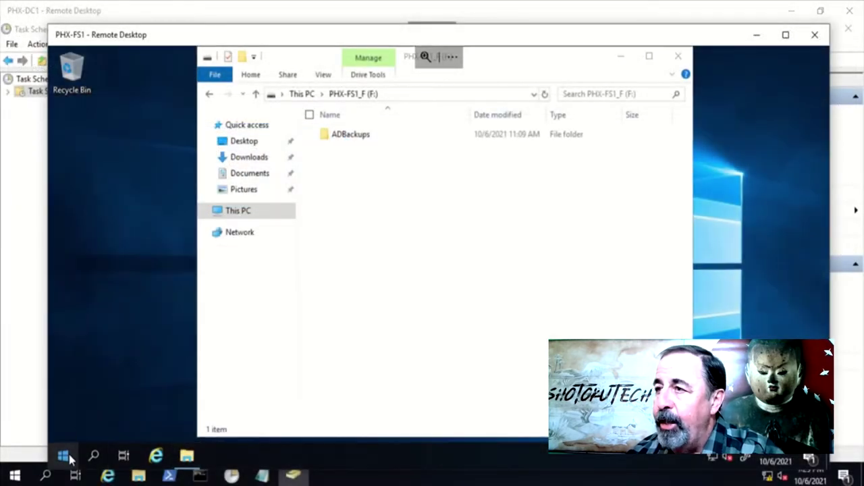
# Run net share in an admin PowerShell and highlight the ADBackups$ share mapped to F:\ADBackups
pyautogui.rightClick(69, 456)
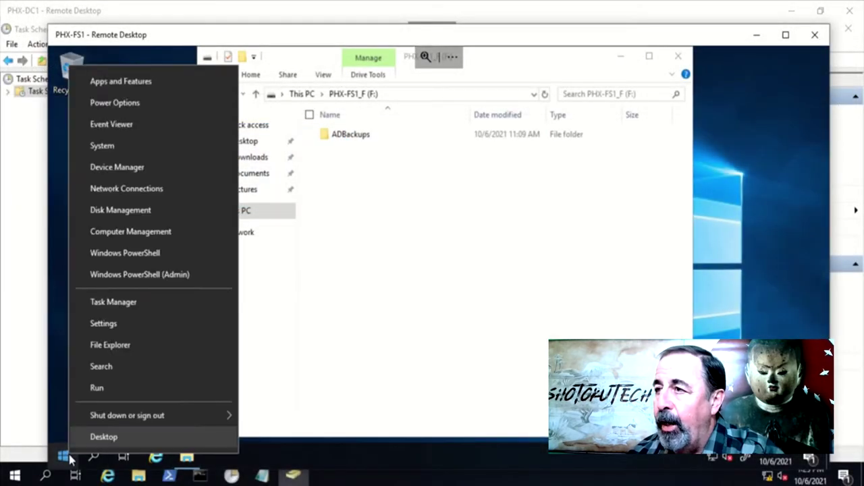
pyautogui.click(156, 279)
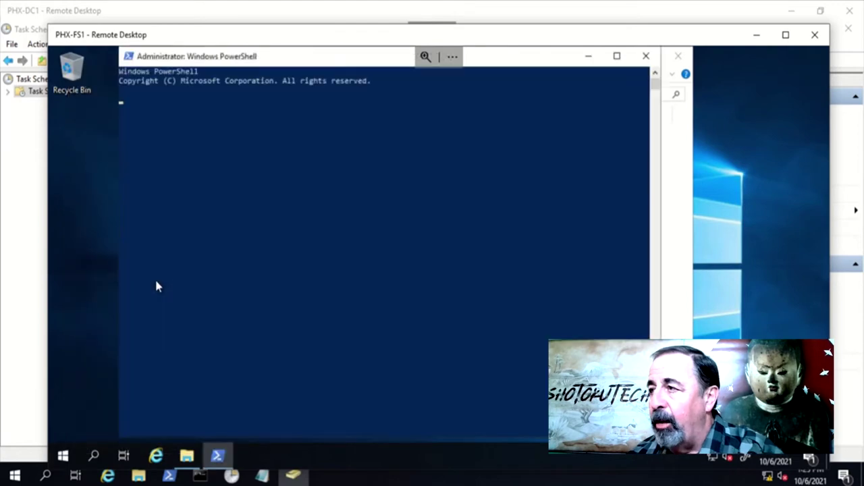
pyautogui.write('net share')
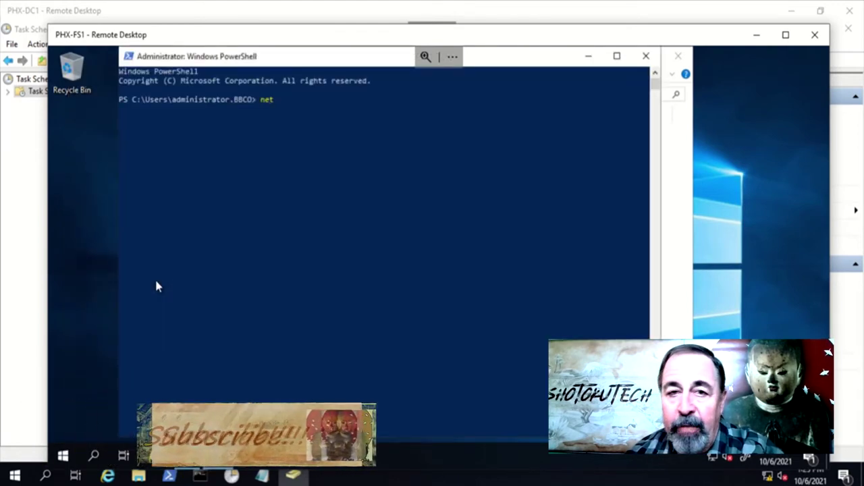
pyautogui.press('Return')
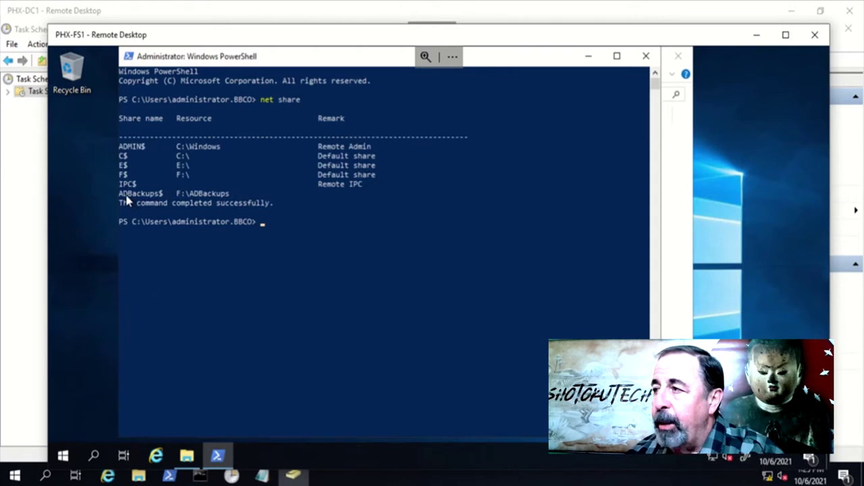
pyautogui.moveTo(121, 194); pyautogui.dragTo(232, 197)
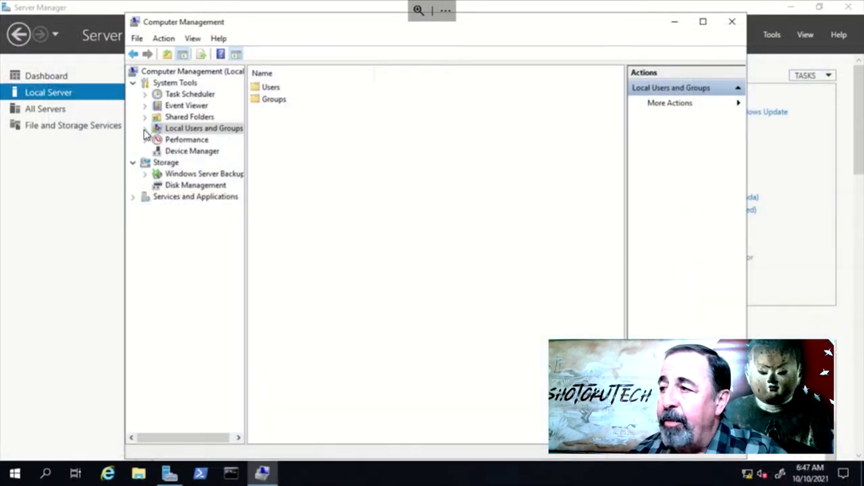
# List the local user accounts under Local Users and Groups and select Administrator
pyautogui.click(145, 129)
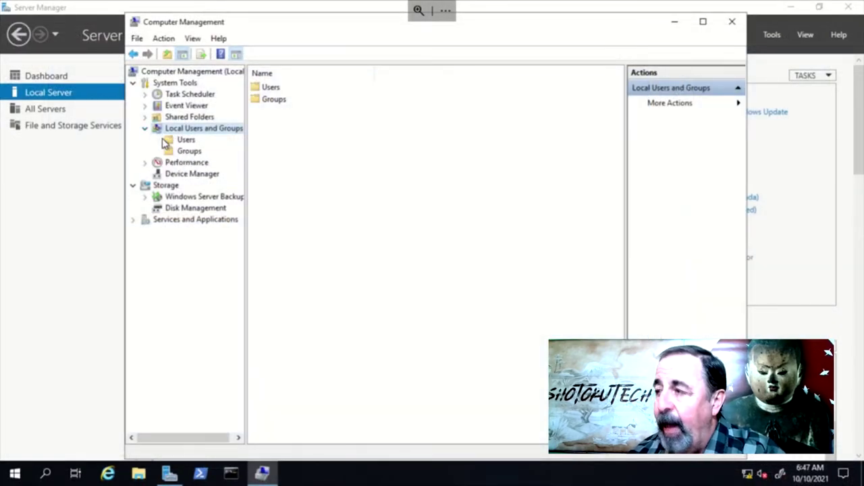
pyautogui.click(173, 142)
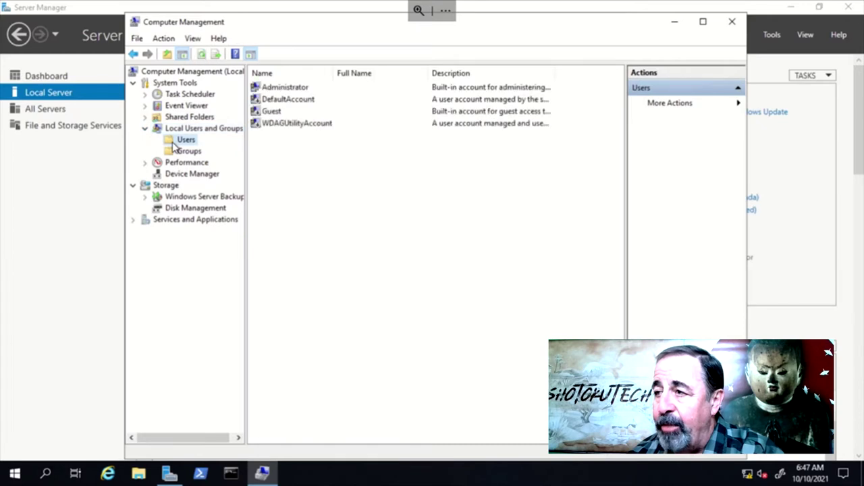
pyautogui.click(295, 90)
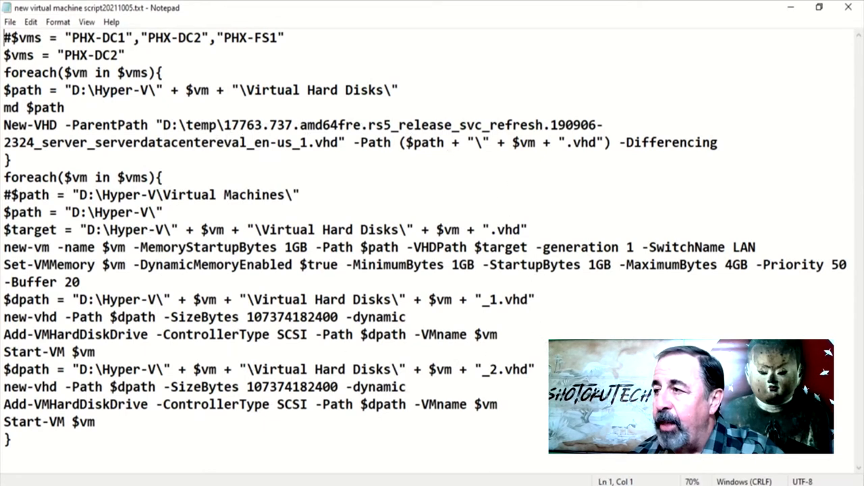
# Bring the PHX-DC1.ps1 domain controller build script to the front in Notepad
pyautogui.moveTo(697, 469)
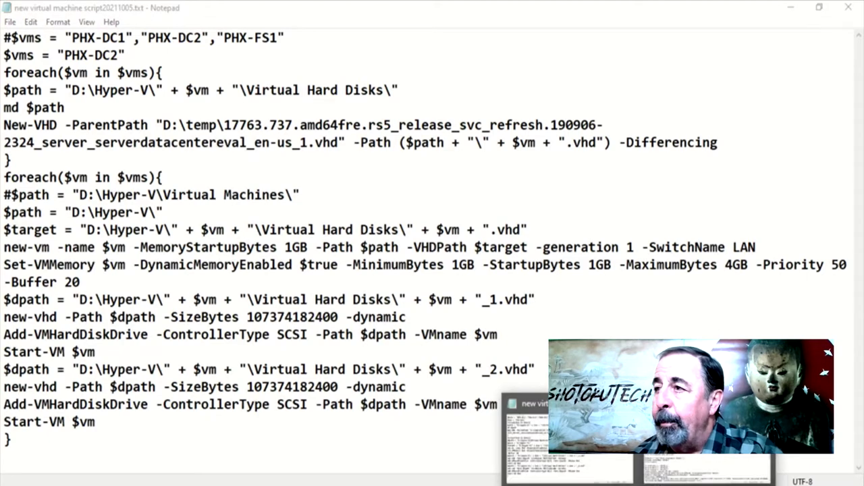
pyautogui.click(697, 468)
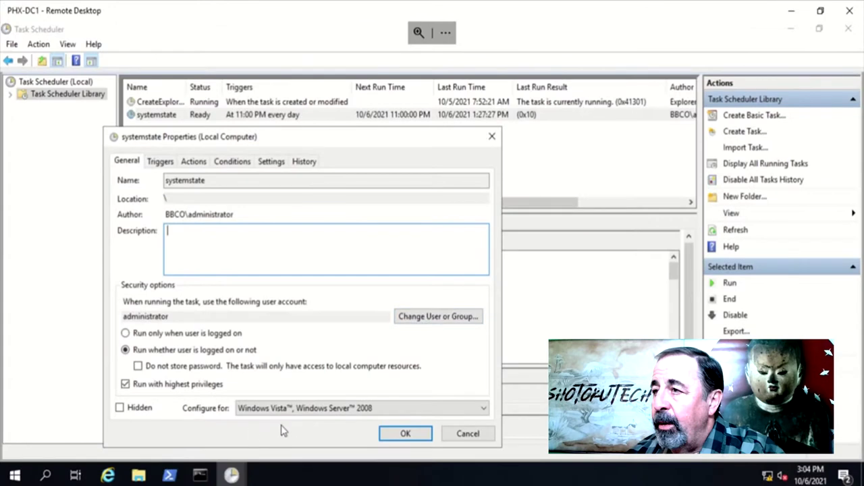
# Confirm the systemstate task properties with the administrator password and dismiss the account error
pyautogui.click(142, 473)
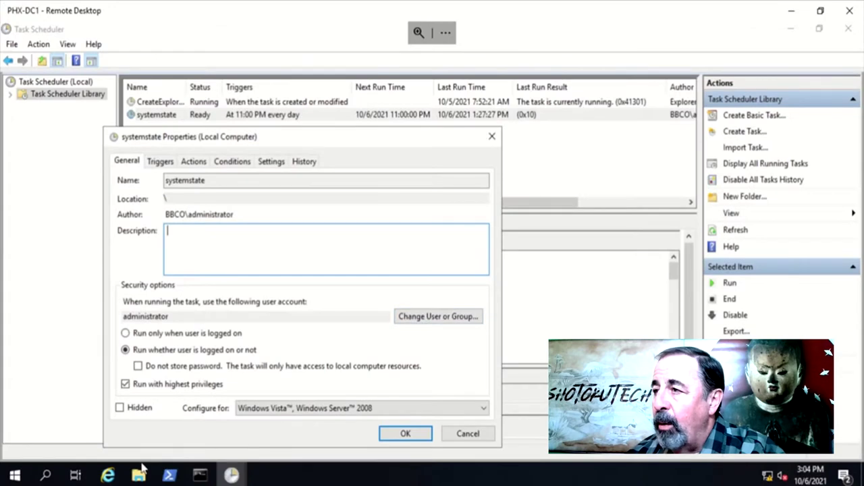
pyautogui.click(139, 477)
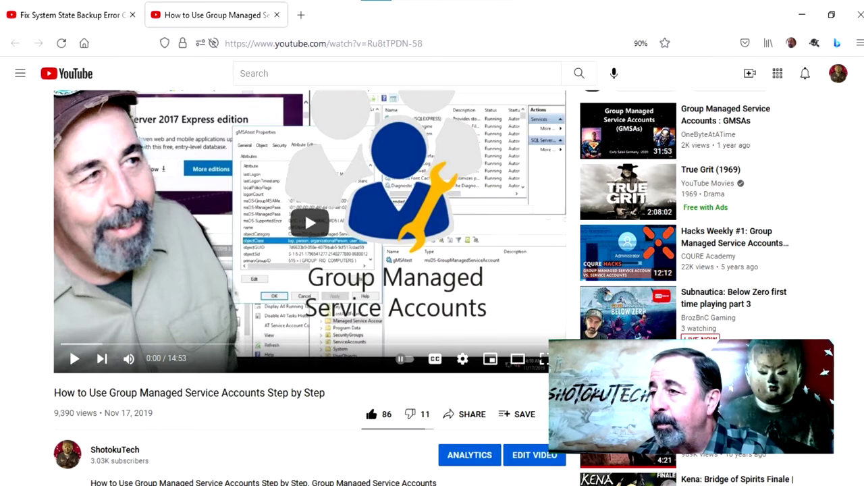
pyautogui.write('P@ssw0rd')
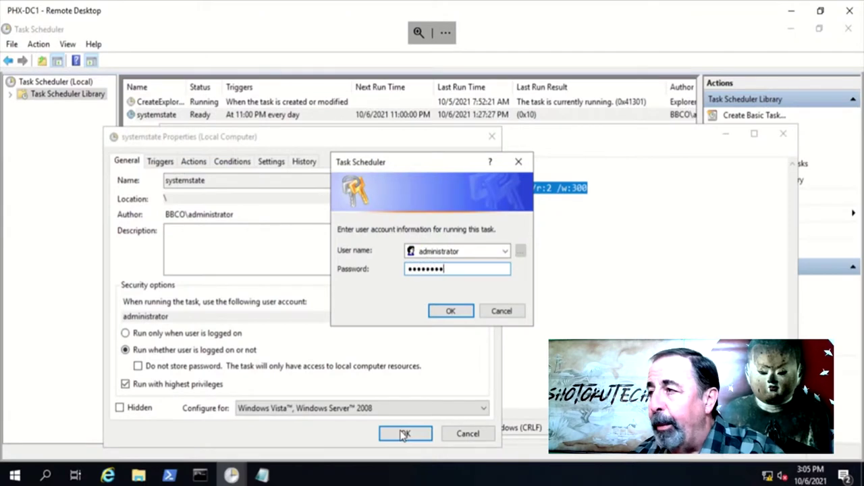
pyautogui.write('*****')
pyautogui.click(449, 312)
pyautogui.click(532, 295)
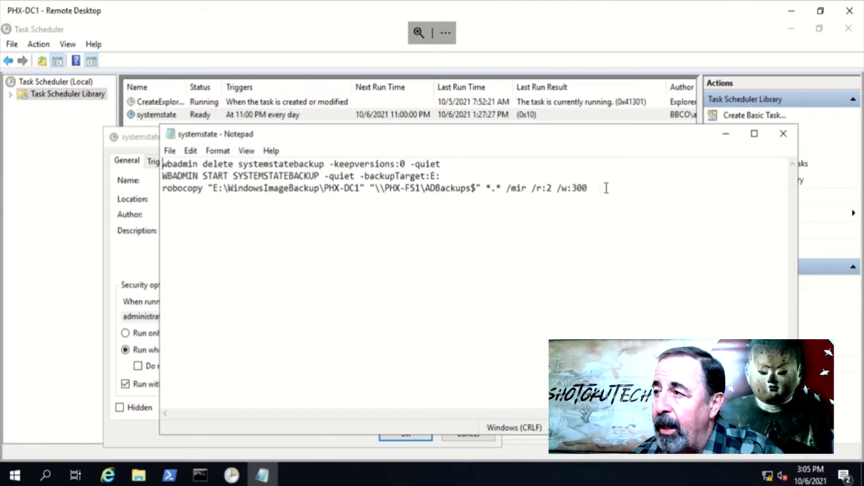
# Select the robocopy line in systemstate.bat and bring the task properties dialog back
pyautogui.moveTo(605, 188); pyautogui.dragTo(140, 191)
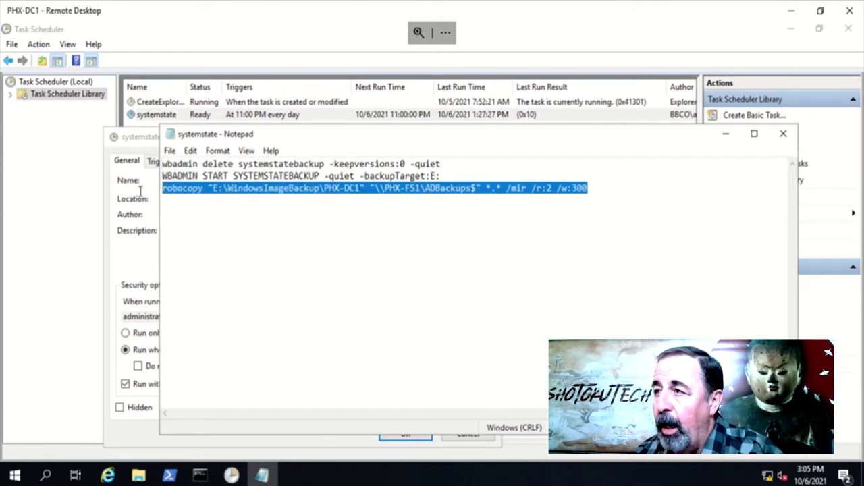
pyautogui.click(134, 147)
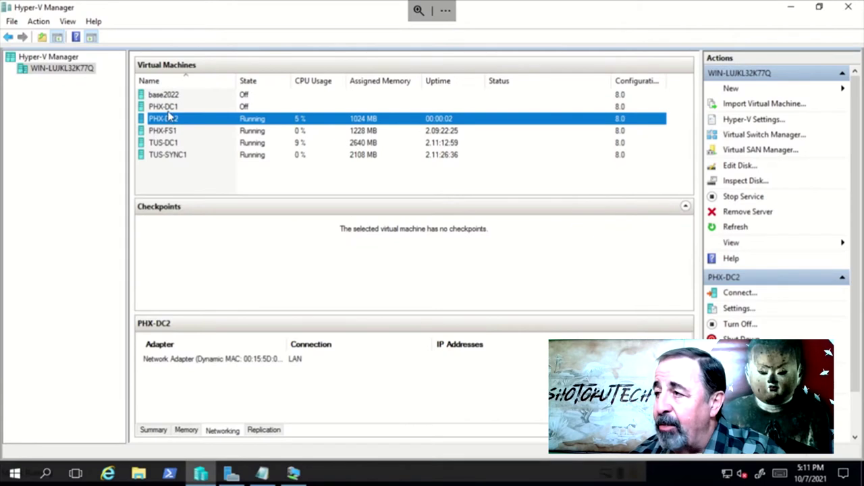
# Delete the old PHX-DC1 virtual machine
pyautogui.click(169, 108)
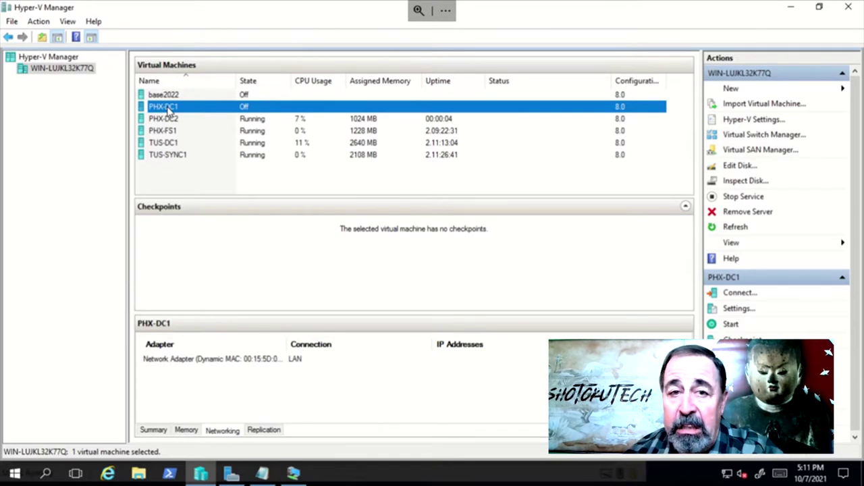
pyautogui.rightClick(170, 110)
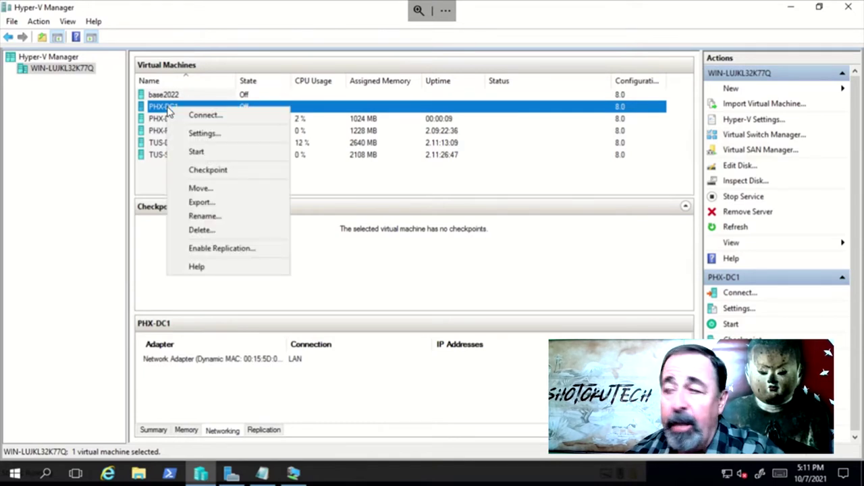
pyautogui.click(200, 231)
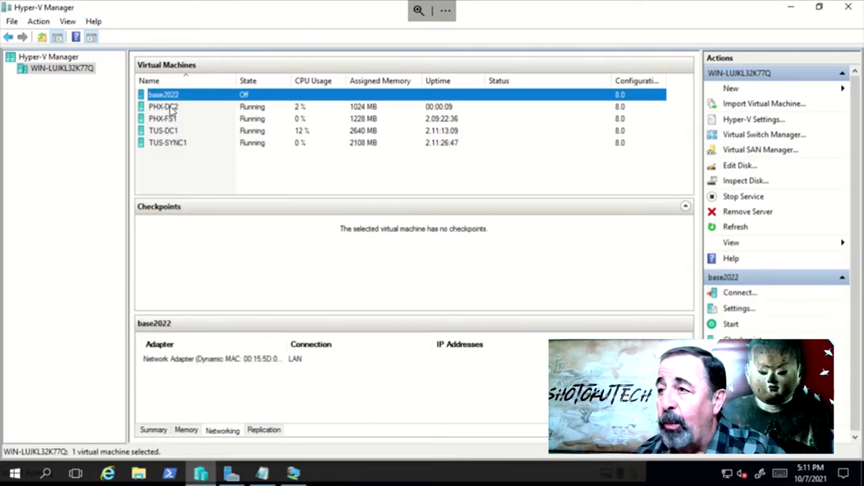
# Rename the PHX-DC2 virtual machine to PHX-DC1
pyautogui.click(171, 108)
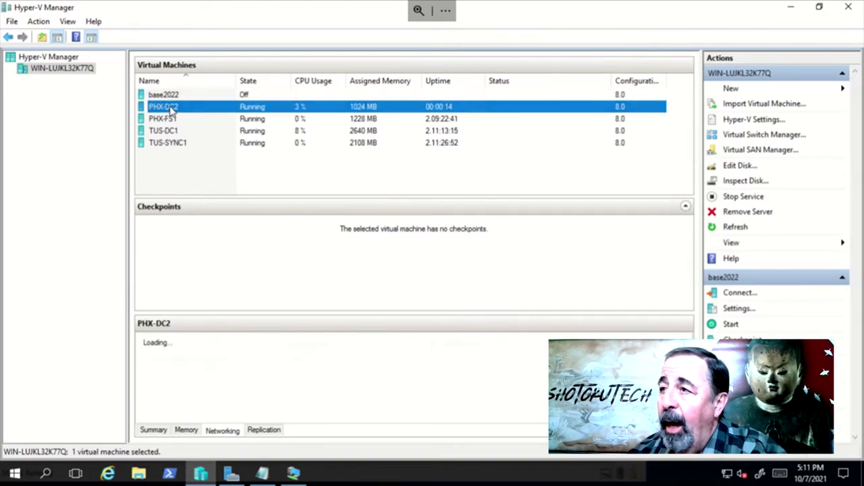
pyautogui.rightClick(174, 108)
pyautogui.click(202, 276)
pyautogui.press('End')
pyautogui.press('BackSpace')
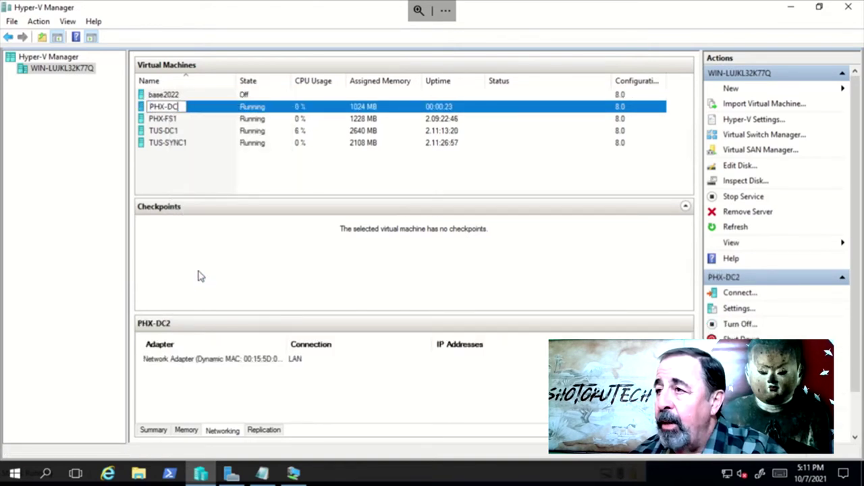
pyautogui.write('1')
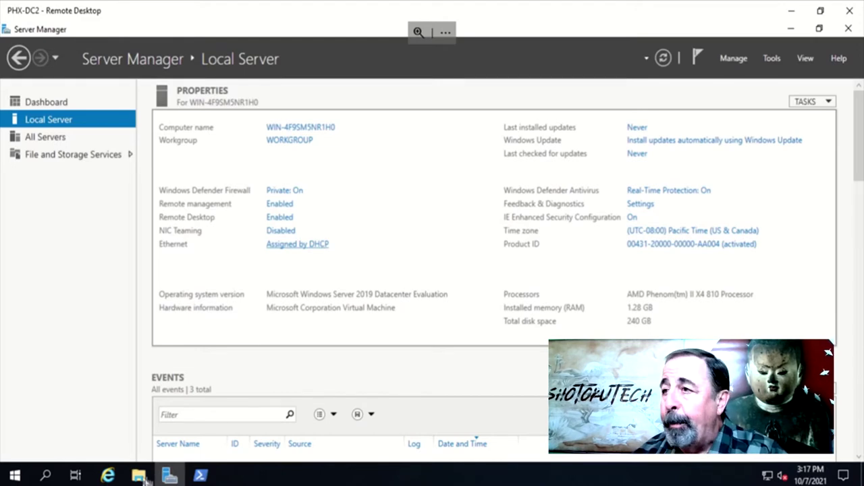
# Open File Explorer on the adbackups$ share and snap it to the left half
pyautogui.click(140, 476)
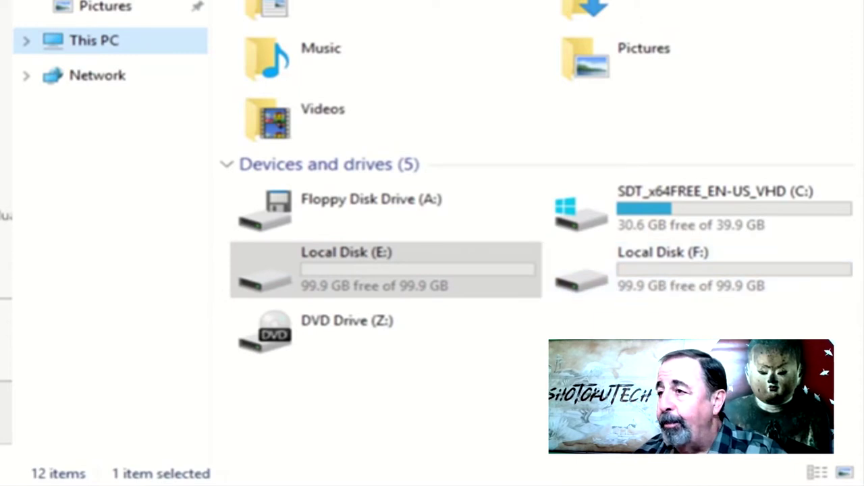
pyautogui.moveTo(7, 61); pyautogui.dragTo(7, 62)
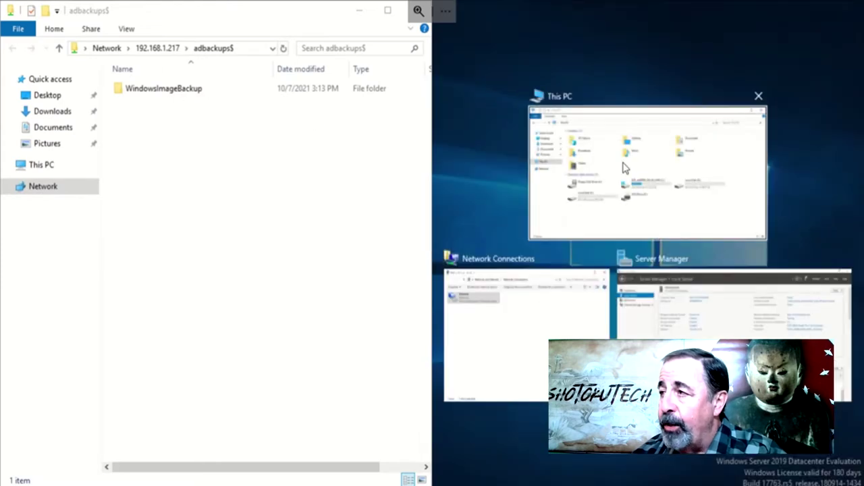
# Open Local Disk (E:) in a right-half window beside the adbackups$ share
pyautogui.click(673, 216)
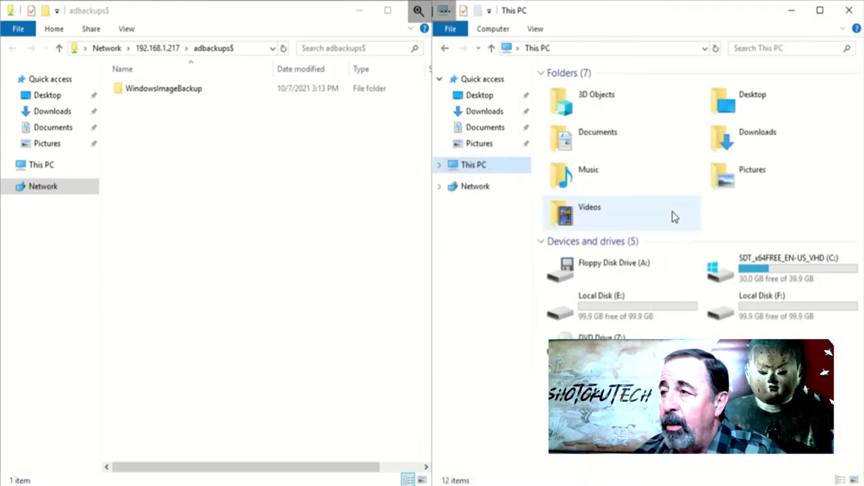
pyautogui.doubleClick(626, 317)
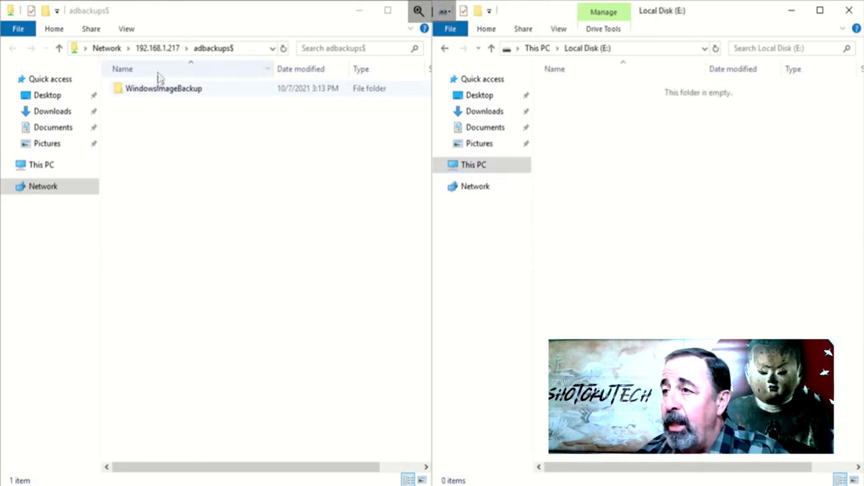
pyautogui.click(246, 51)
pyautogui.click(246, 49)
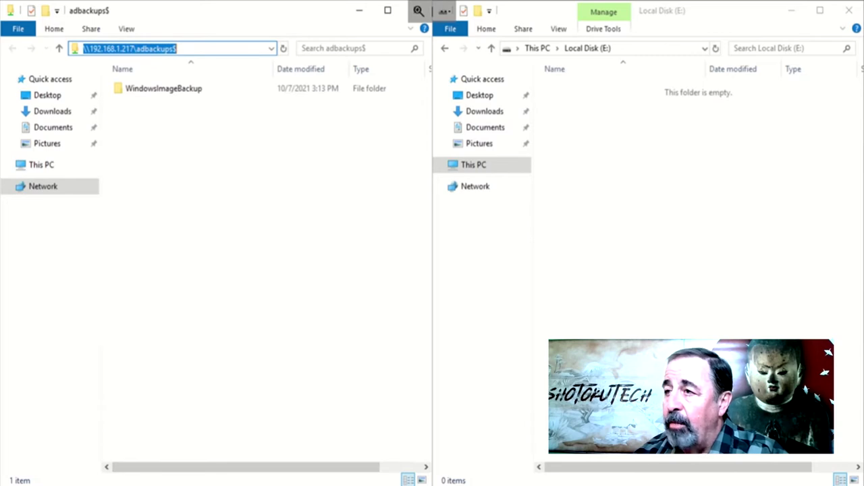
# Check the signed-in account with whoami in a Command Prompt, then close it
pyautogui.rightClick(264, 485)
pyautogui.click(226, 450)
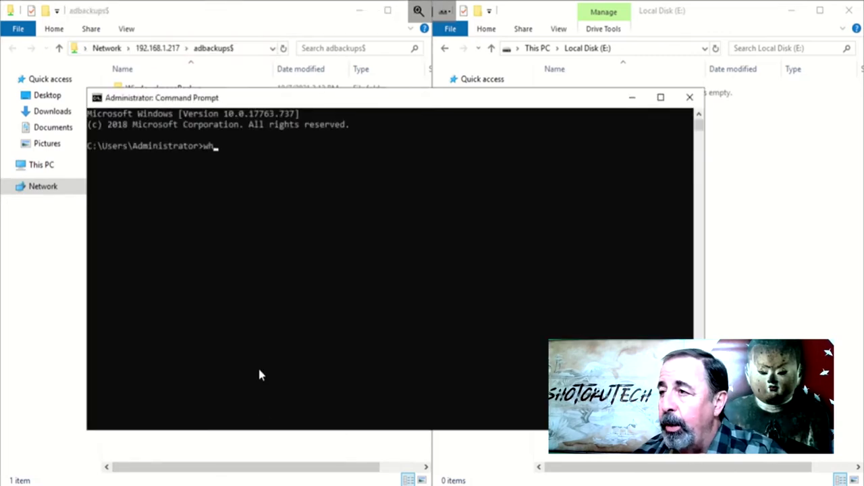
pyautogui.write('whoami')
pyautogui.press('Return')
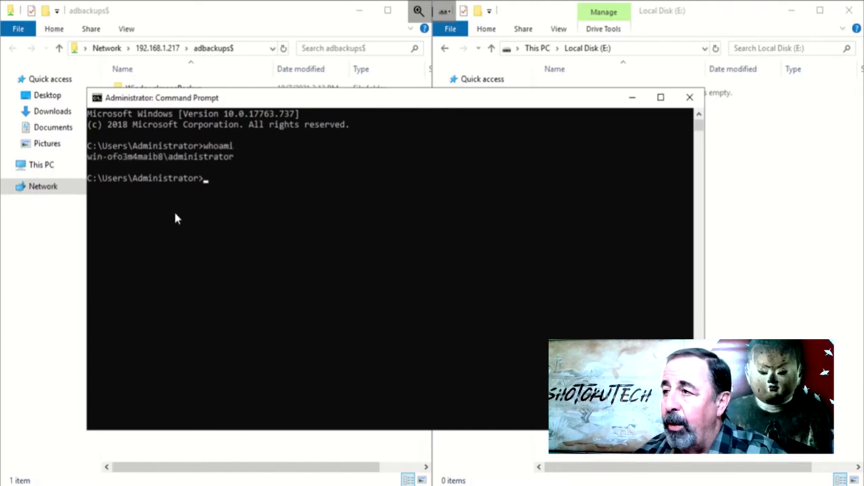
pyautogui.moveTo(92, 156); pyautogui.dragTo(223, 158)
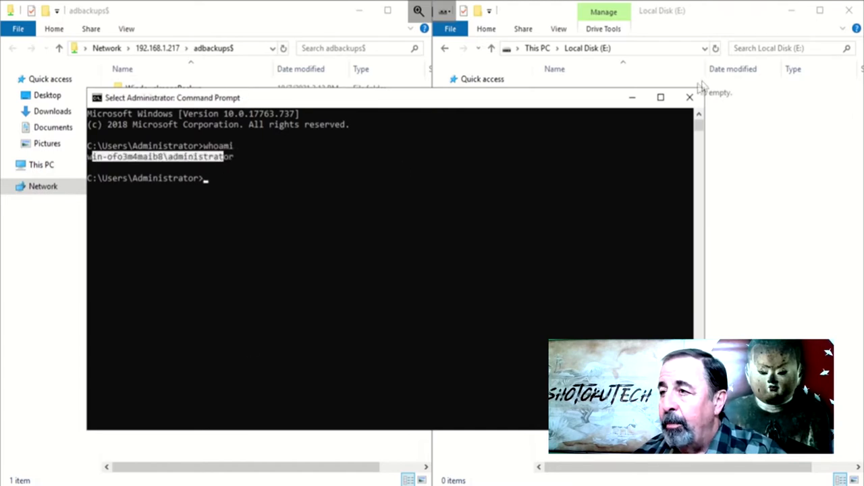
pyautogui.click(690, 97)
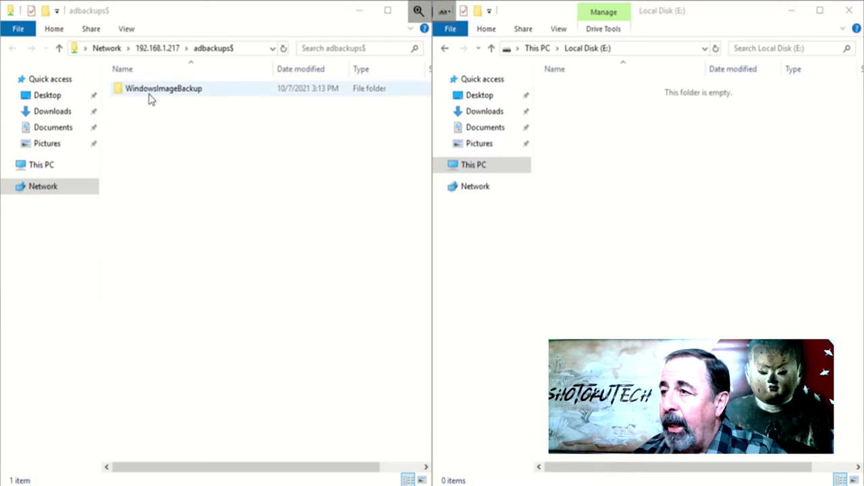
# Copy the WindowsImageBackup folder from adbackups$ onto Local Disk (E:), accepting the security warning
pyautogui.moveTo(154, 95); pyautogui.dragTo(586, 160)
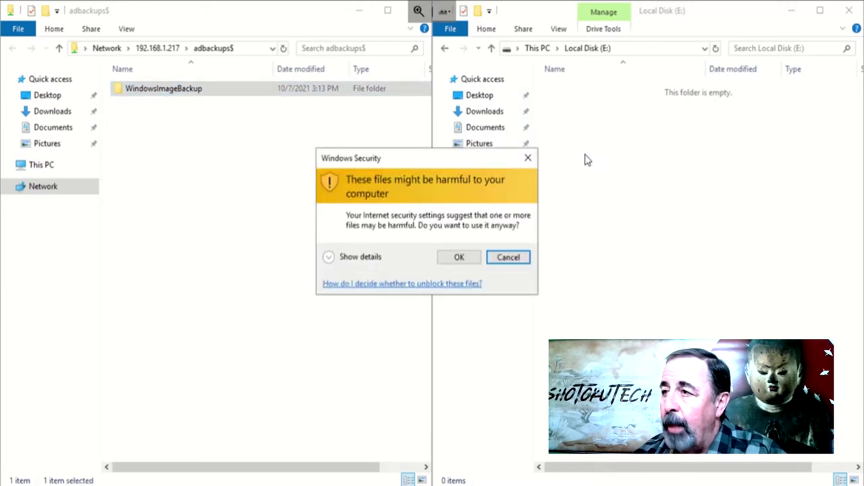
pyautogui.click(458, 257)
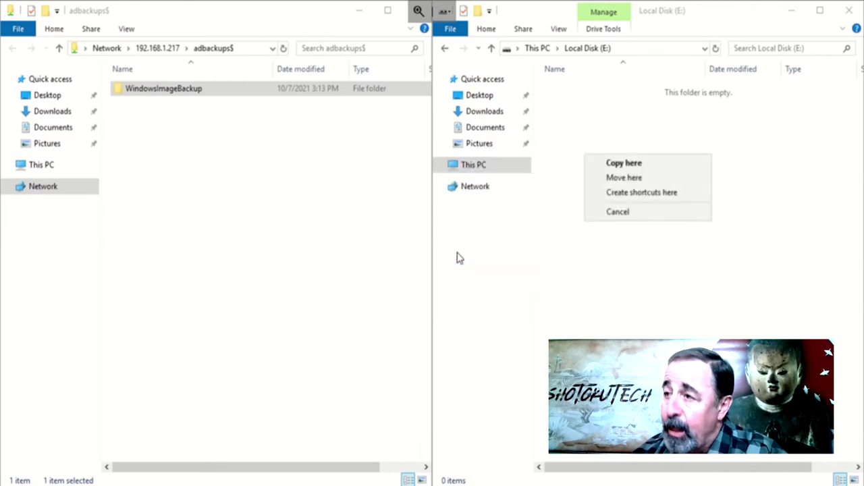
pyautogui.click(632, 167)
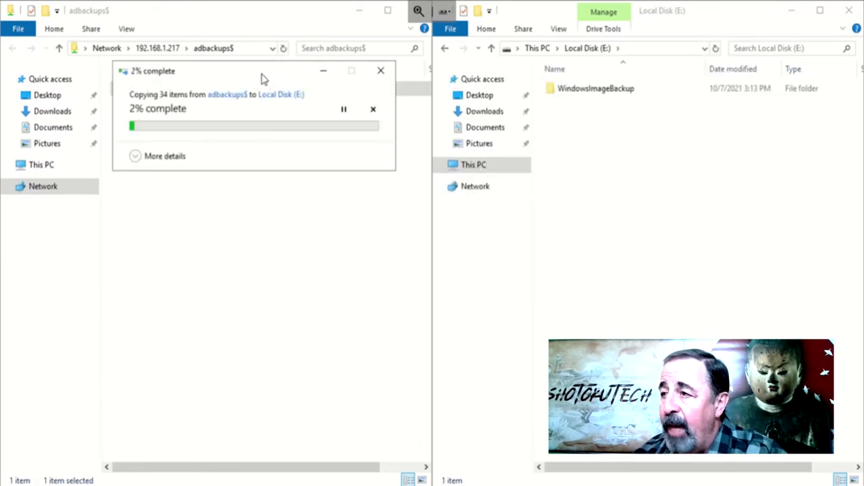
# Move the copy progress aside, browse the F: drive's NTDS and SYSVOL, then return to the PHX-DC1 script
pyautogui.moveTo(264, 79); pyautogui.dragTo(447, 229)
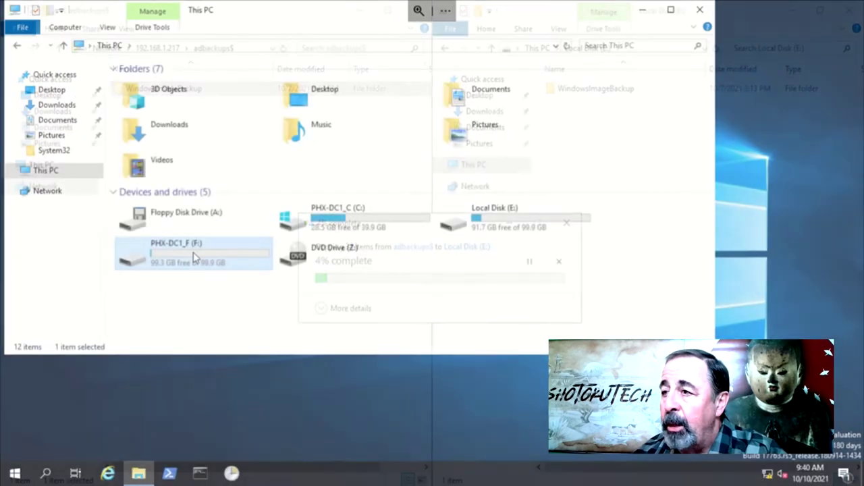
pyautogui.doubleClick(193, 251)
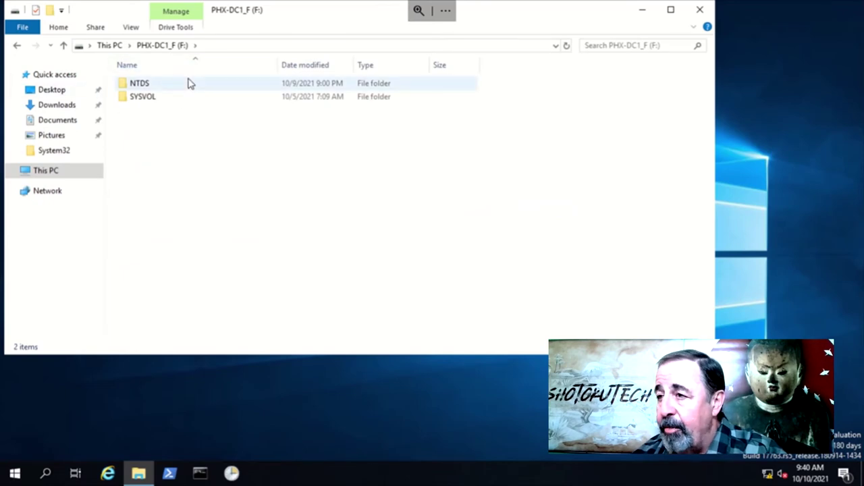
pyautogui.moveTo(189, 82)
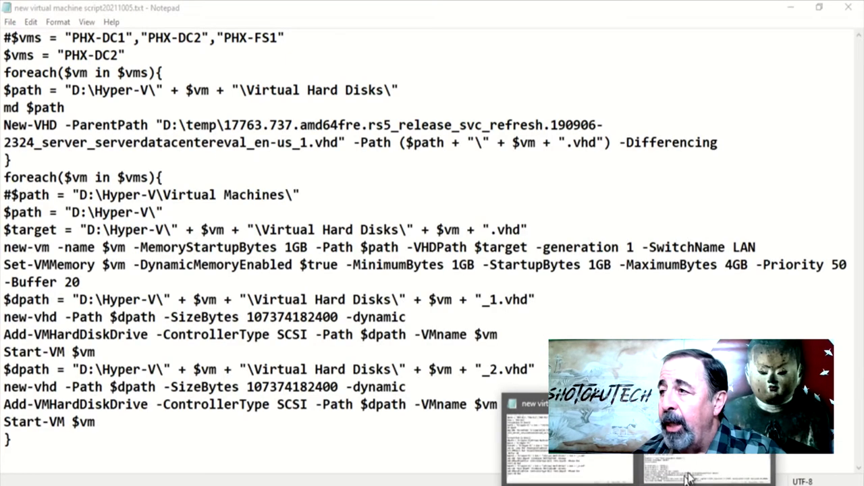
pyautogui.click(704, 456)
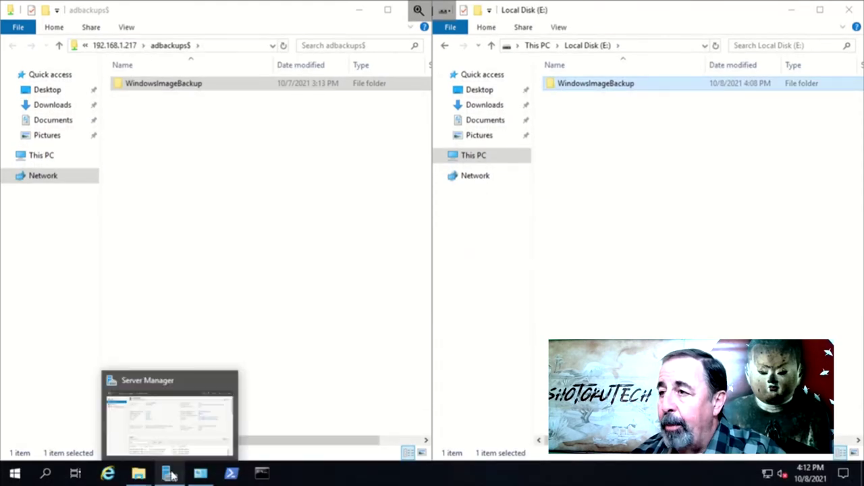
# Start Add Roles and Features on this server and select Active Directory Domain Services with its management tools
pyautogui.click(168, 474)
pyautogui.click(734, 34)
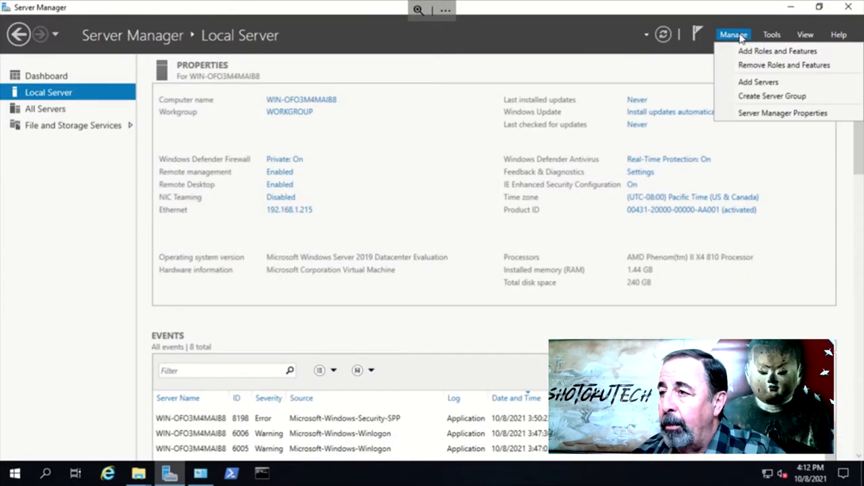
pyautogui.click(747, 54)
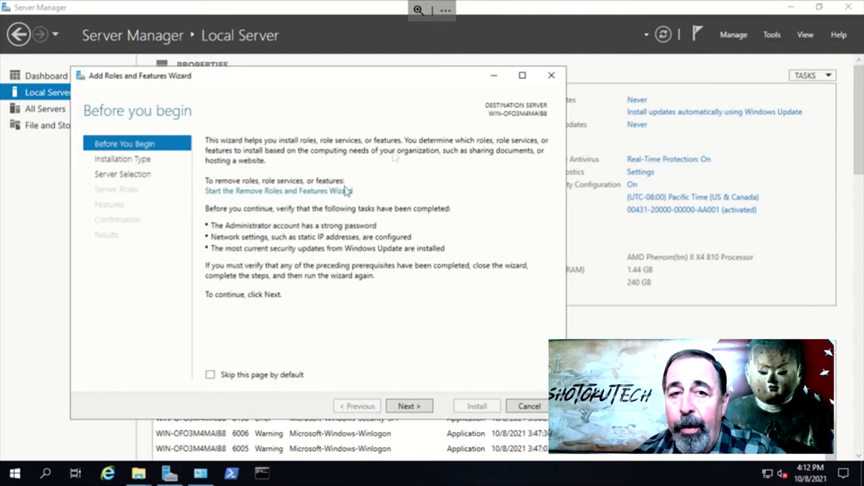
pyautogui.click(408, 406)
pyautogui.click(407, 407)
pyautogui.click(408, 407)
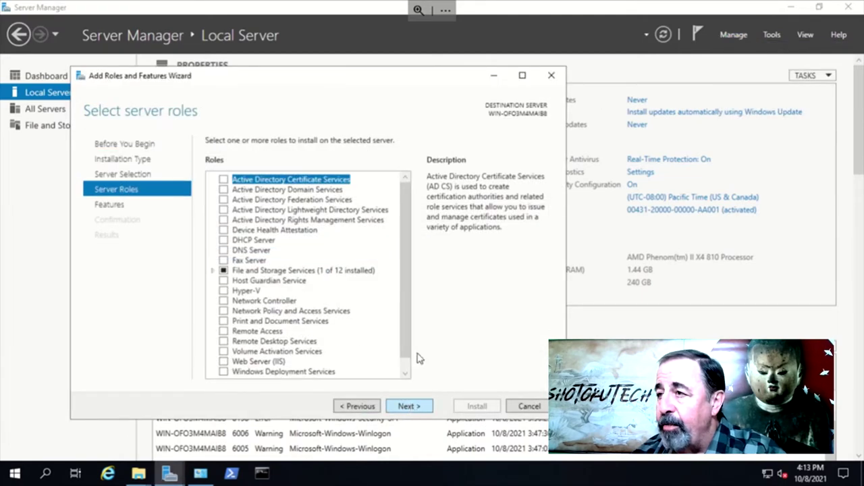
pyautogui.click(224, 191)
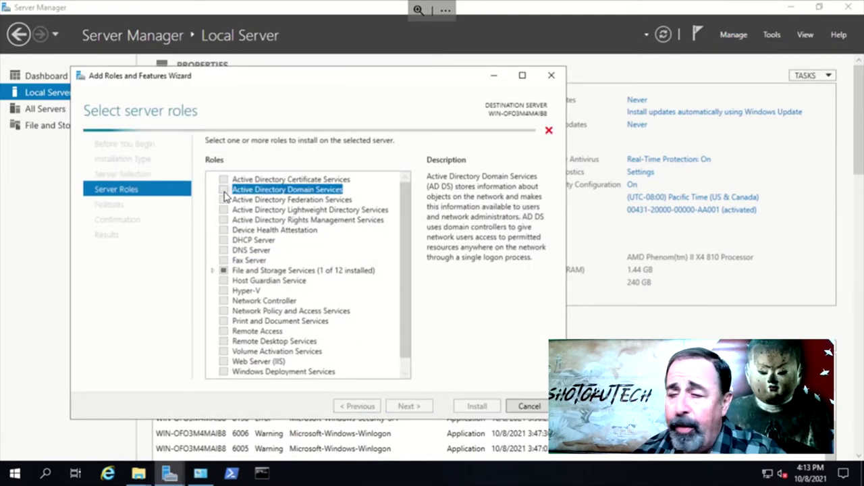
pyautogui.click(364, 358)
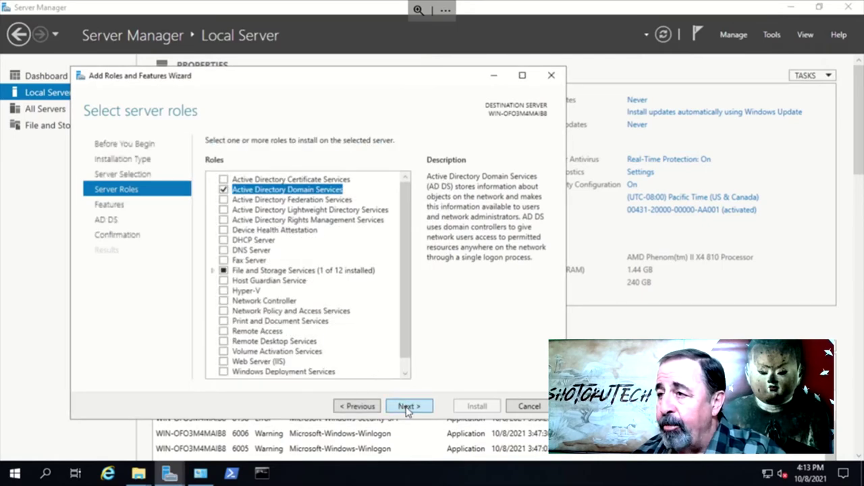
# Add the Windows Server Backup feature and install the selected role and features
pyautogui.click(408, 407)
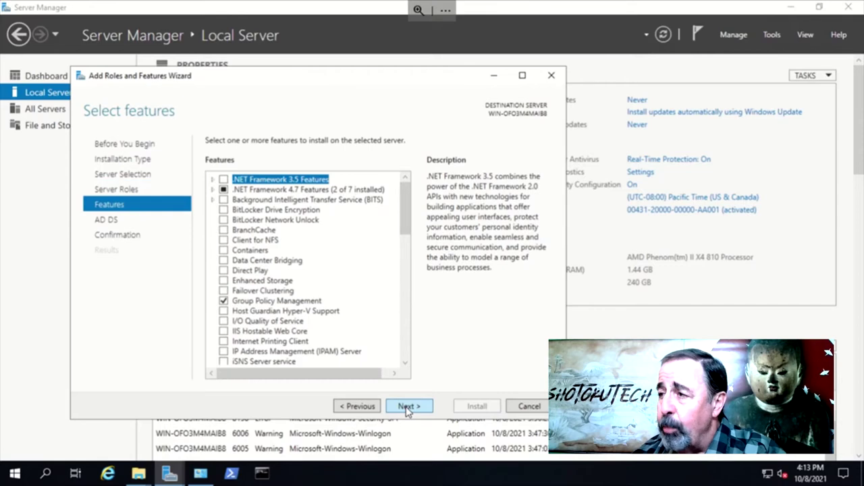
pyautogui.scroll(-13, 378, 350)
pyautogui.click(224, 322)
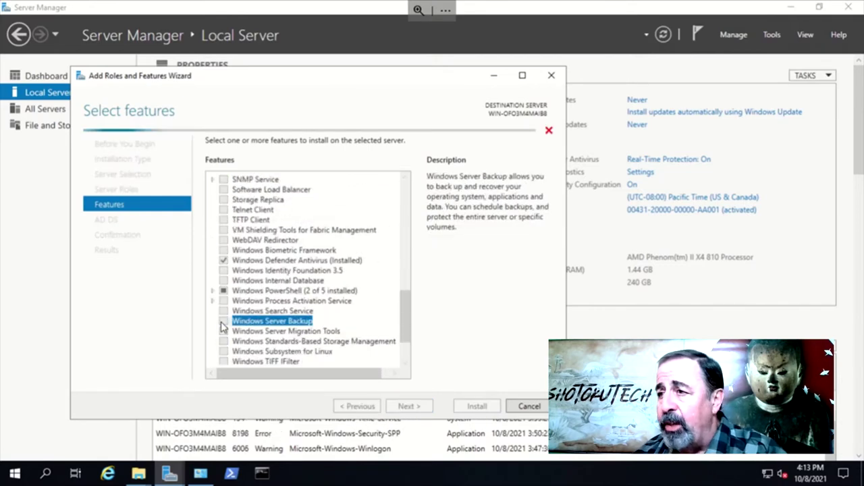
pyautogui.click(418, 409)
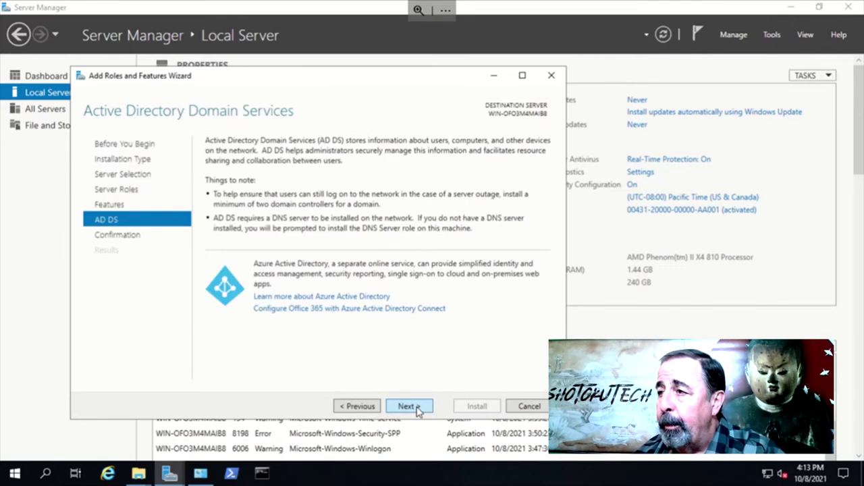
pyautogui.click(417, 409)
pyautogui.click(471, 407)
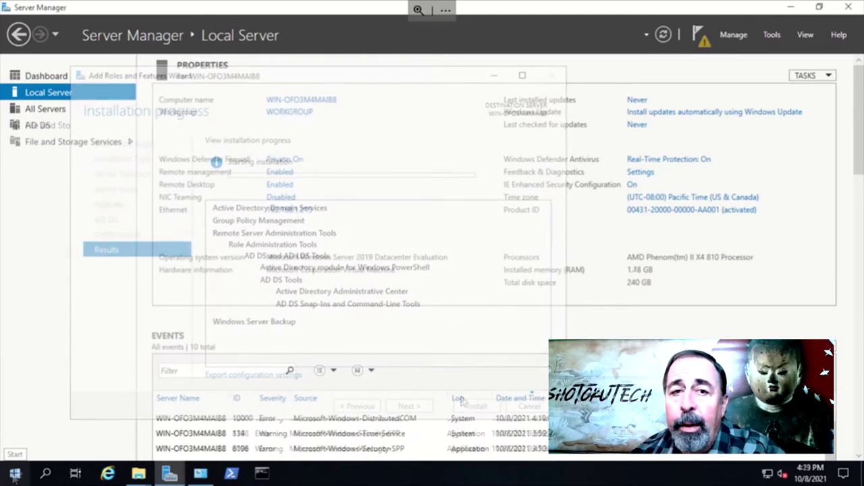
pyautogui.rightClick(15, 474)
# Enable Active Directory repair safe boot in msconfig and restart the server
pyautogui.click(47, 412)
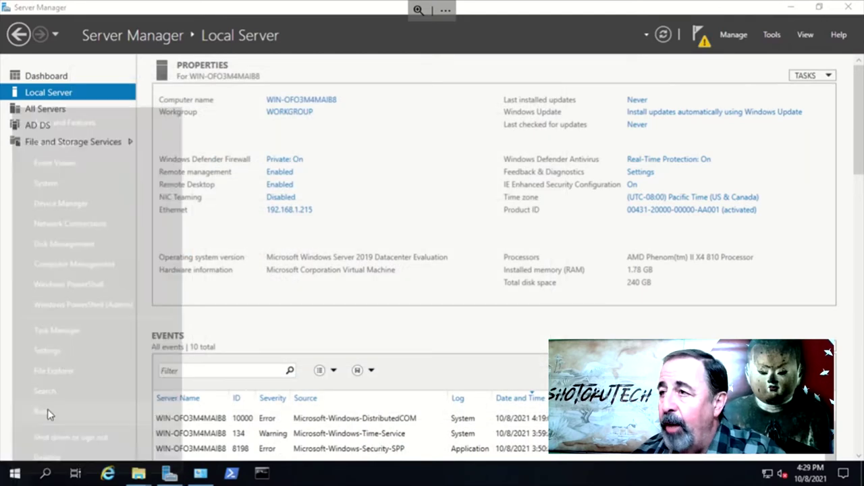
pyautogui.write('msc')
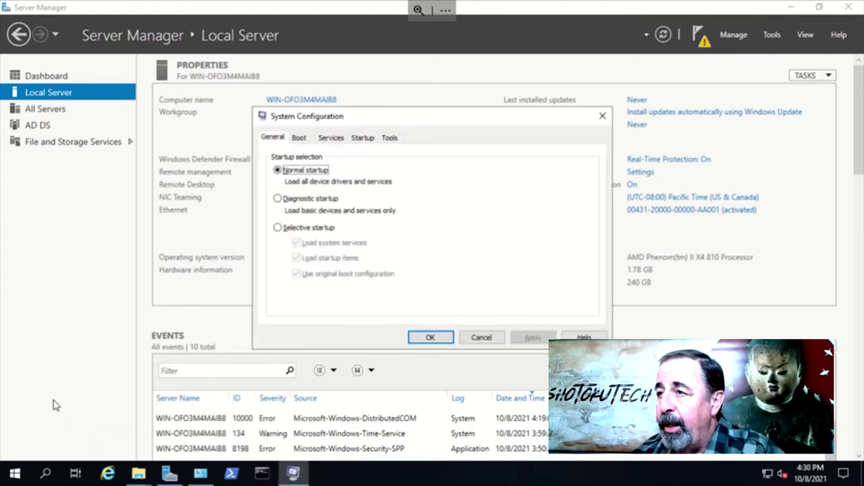
pyautogui.click(298, 137)
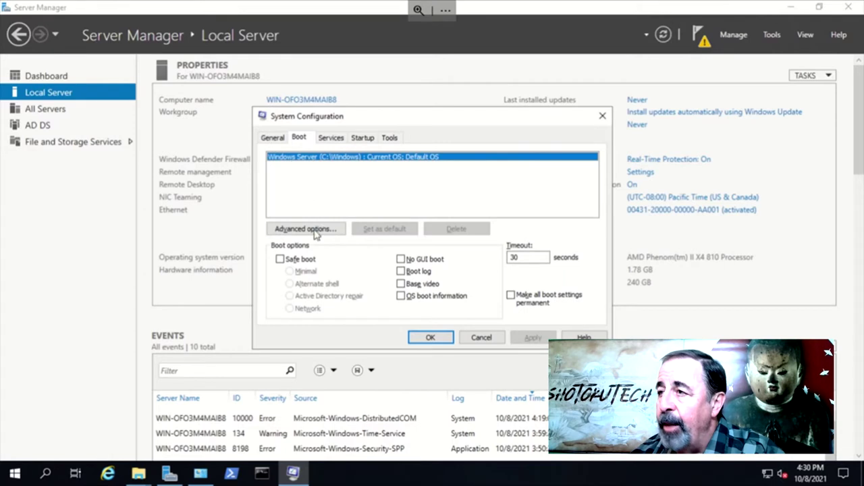
pyautogui.click(279, 260)
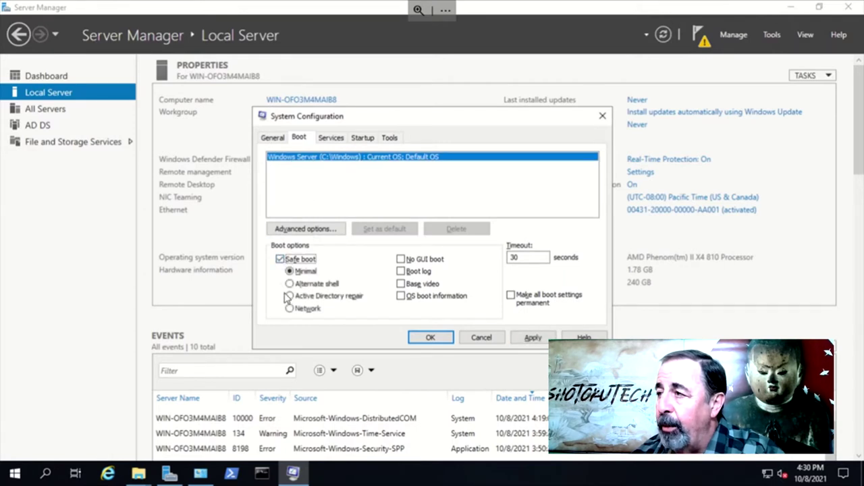
pyautogui.click(289, 297)
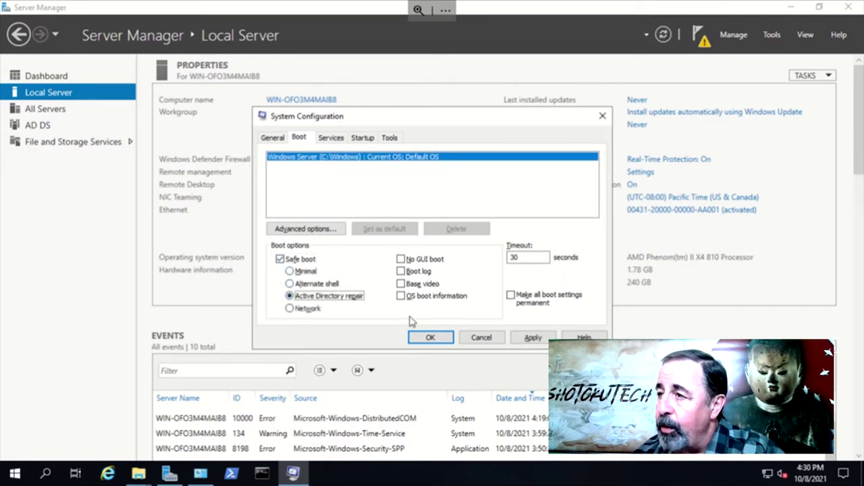
pyautogui.click(533, 338)
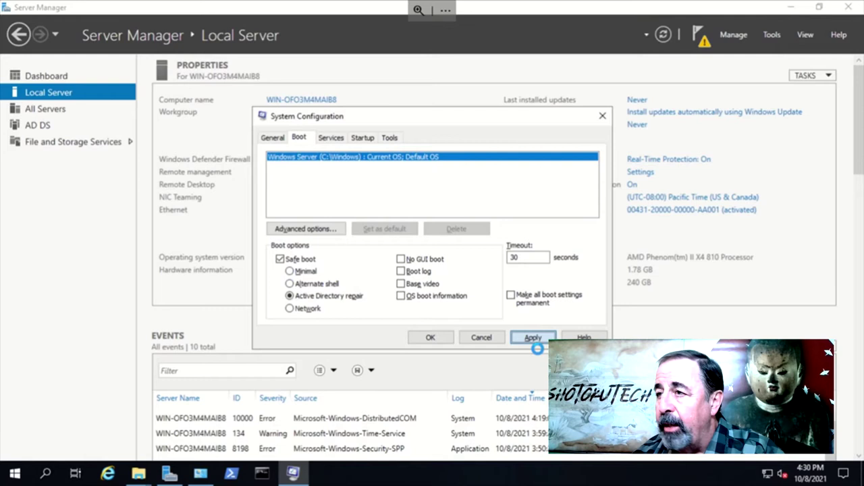
pyautogui.click(431, 337)
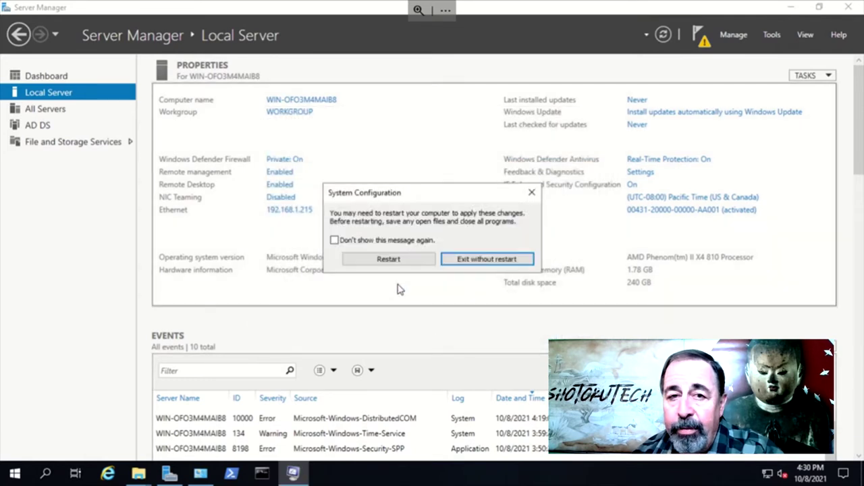
pyautogui.click(381, 261)
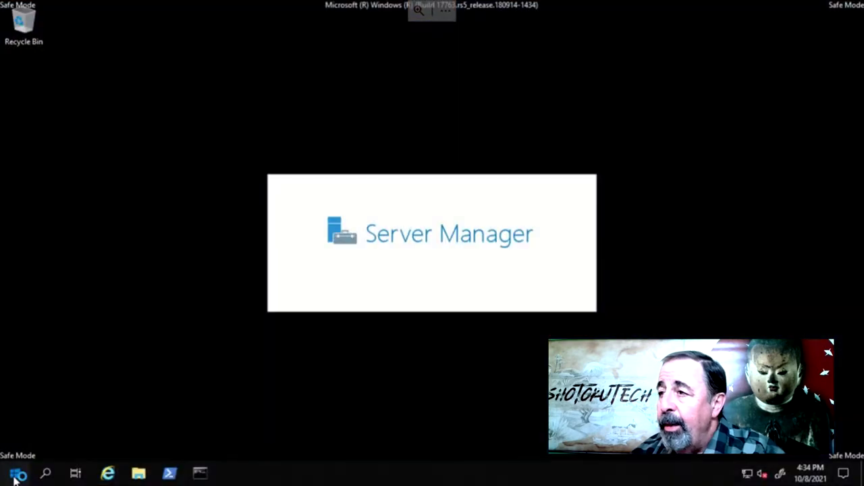
# Launch Windows Server Backup and start a recovery from a backup on local drives at another location
pyautogui.click(15, 473)
pyautogui.click(113, 196)
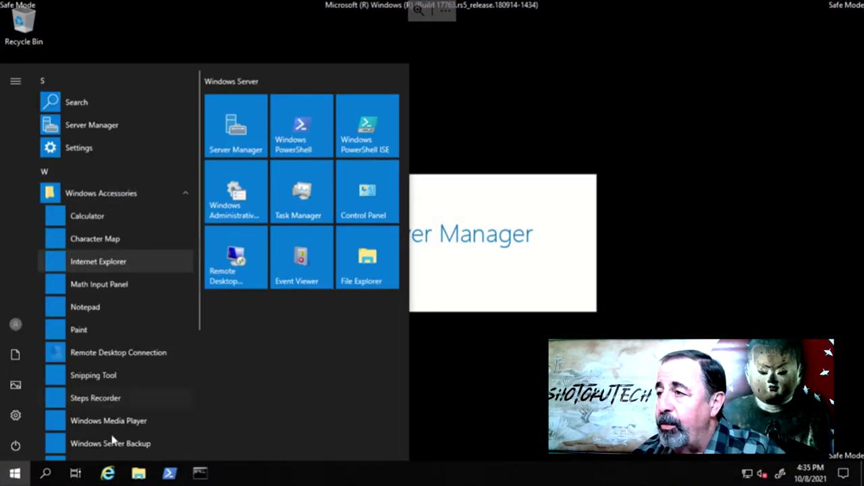
pyautogui.click(120, 444)
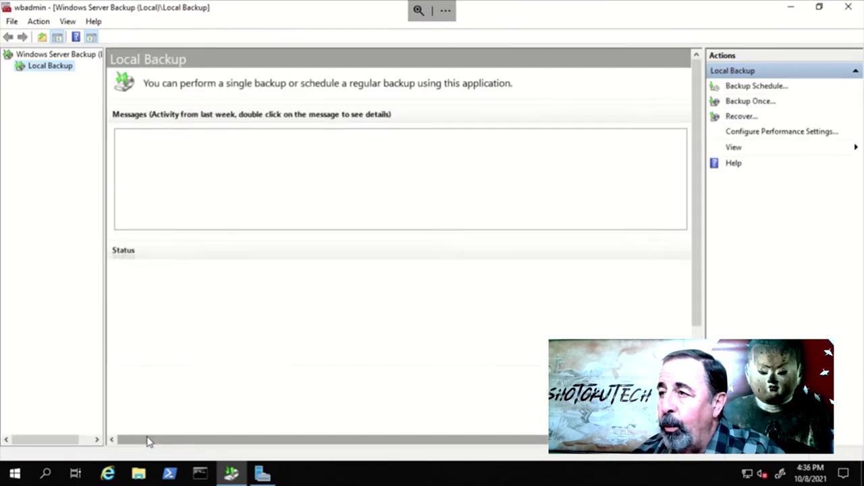
pyautogui.rightClick(52, 70)
pyautogui.click(79, 107)
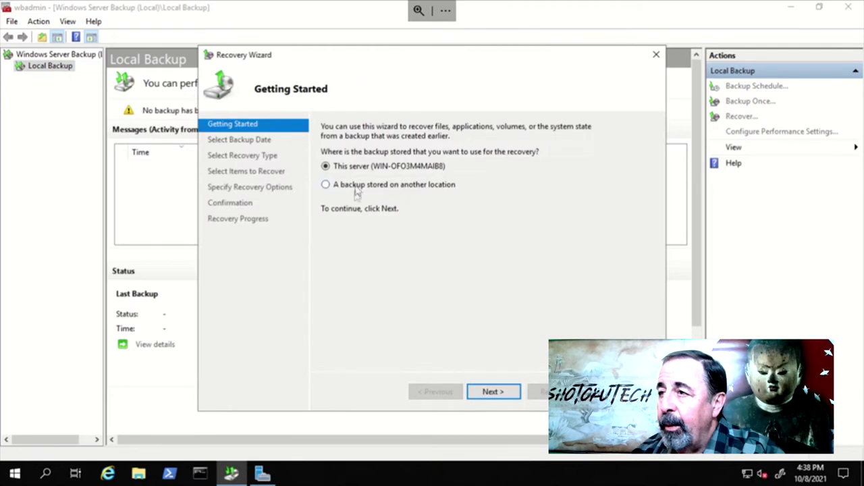
pyautogui.click(355, 187)
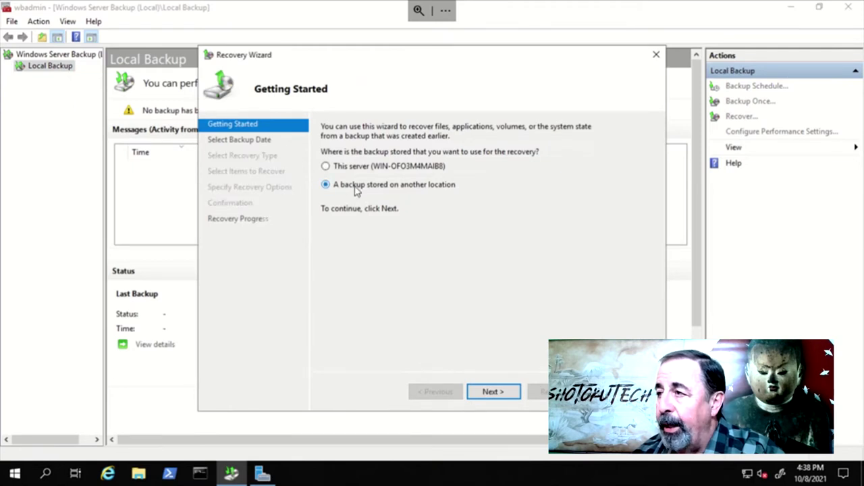
pyautogui.click(502, 396)
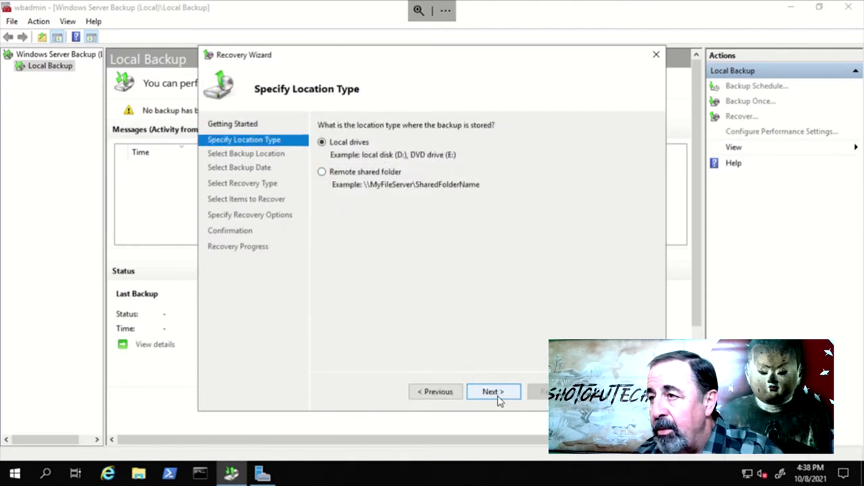
pyautogui.click(496, 394)
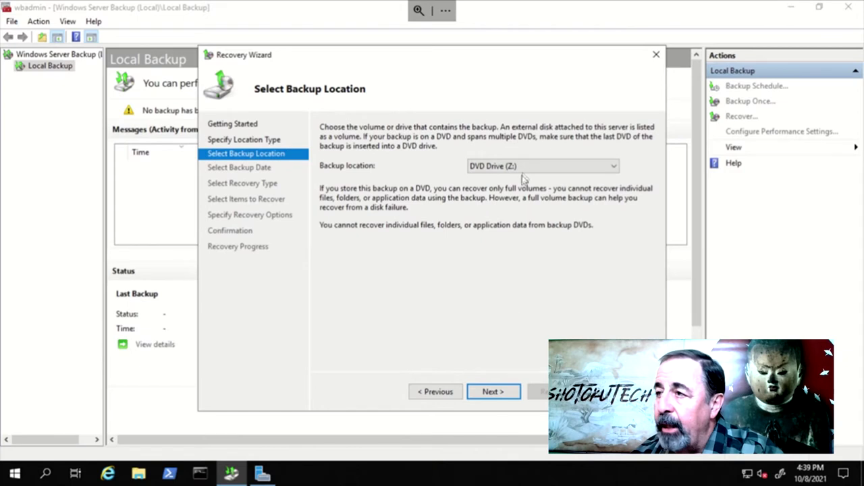
# Choose Local Disk (E:), server PHX-DC1, the 10/7/2021 8:27 AM backup, and System state
pyautogui.click(530, 167)
pyautogui.click(514, 184)
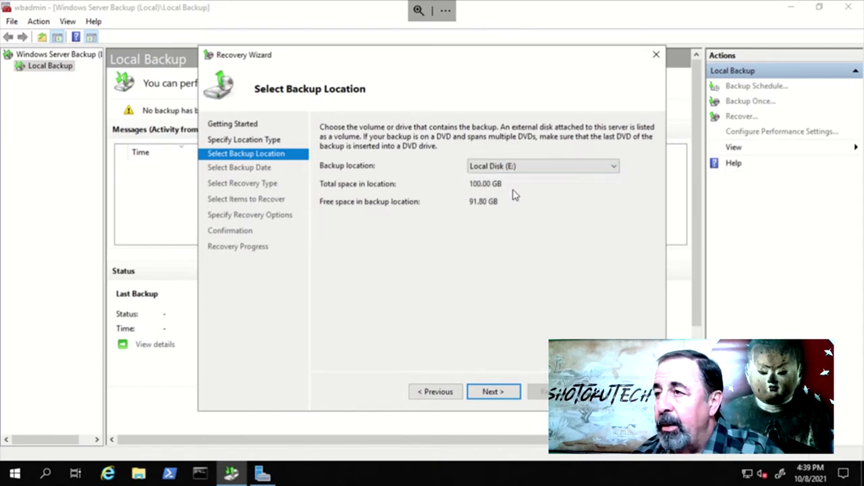
pyautogui.click(495, 392)
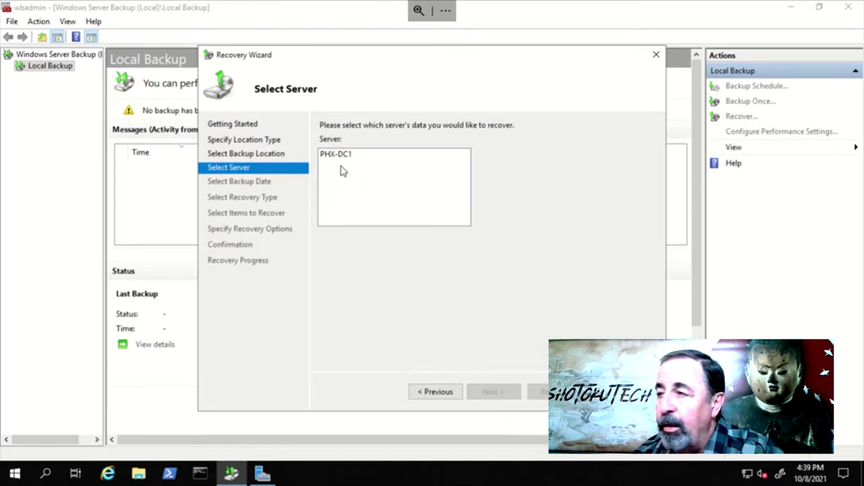
pyautogui.click(345, 157)
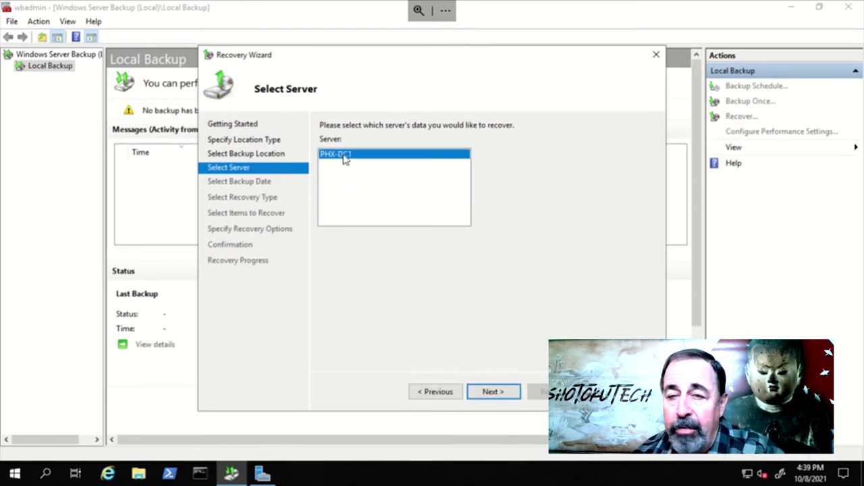
pyautogui.click(497, 395)
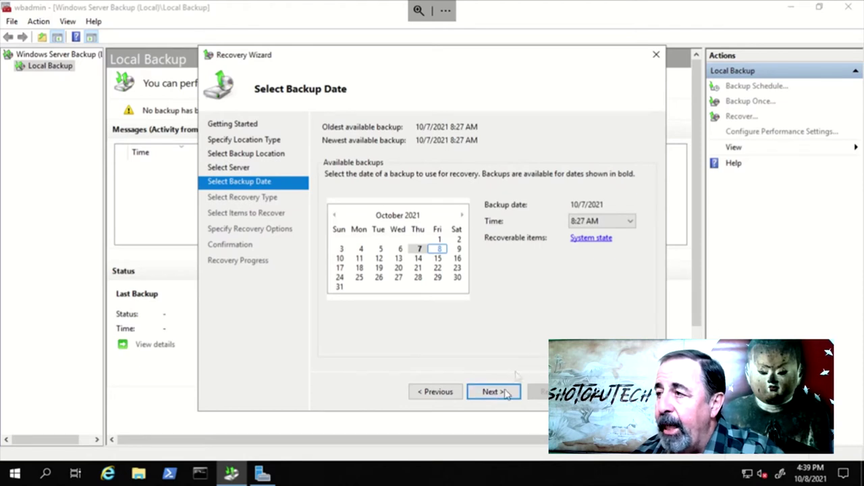
pyautogui.click(494, 395)
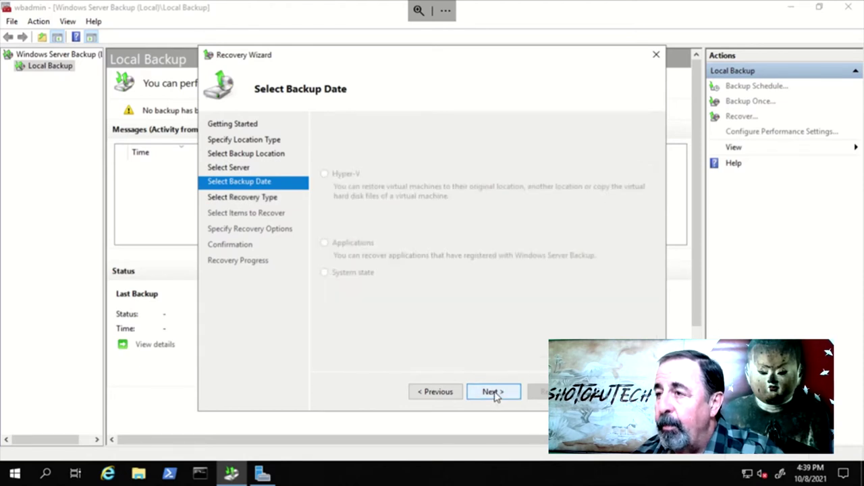
pyautogui.click(354, 272)
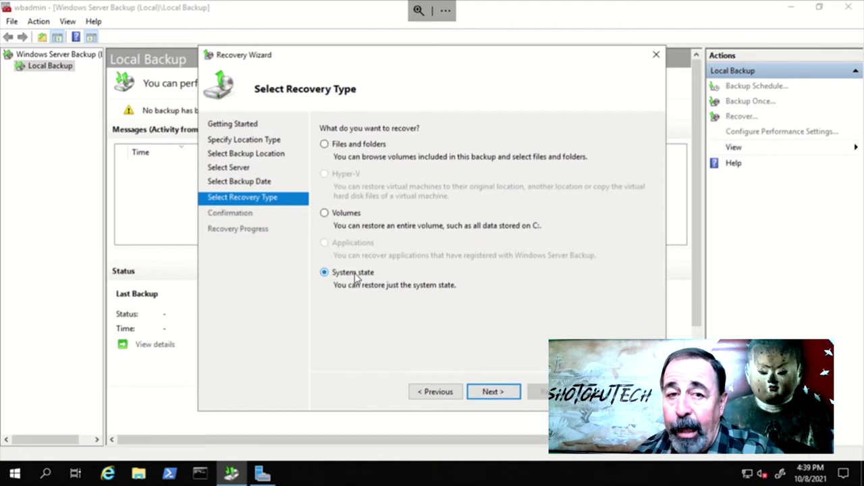
pyautogui.click(478, 391)
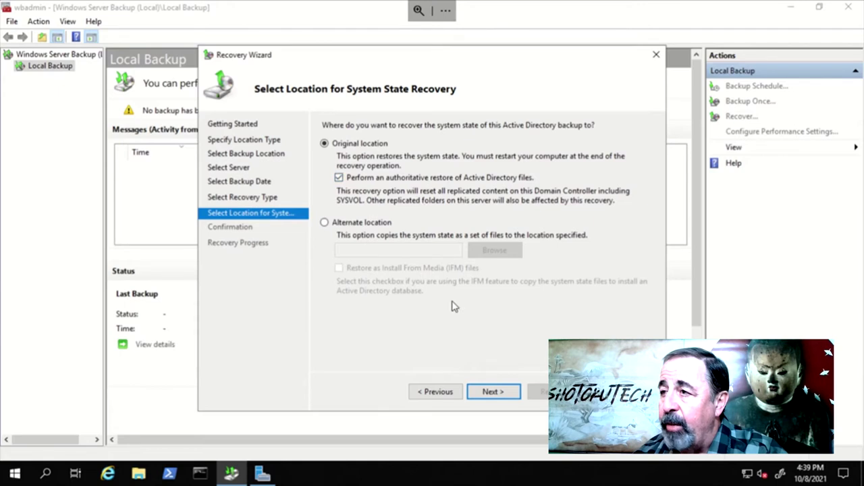
# Restore to the original location with authoritative restore, accept both warnings, and start recovery
pyautogui.click(493, 393)
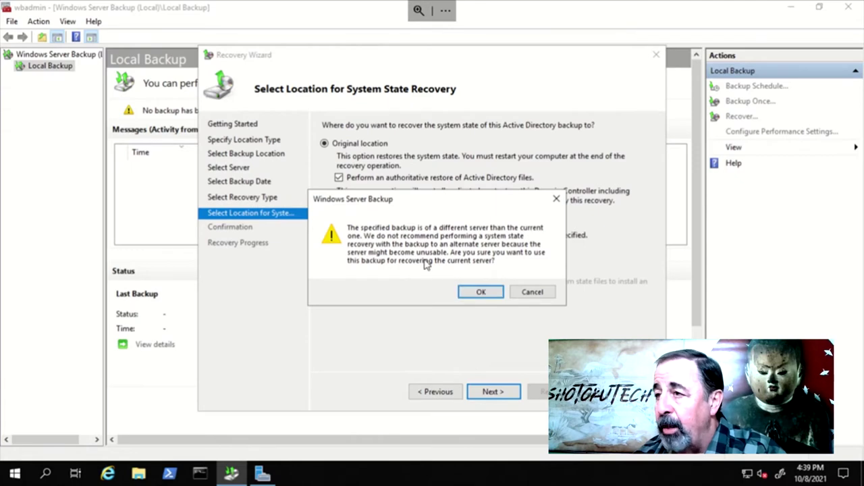
pyautogui.click(478, 295)
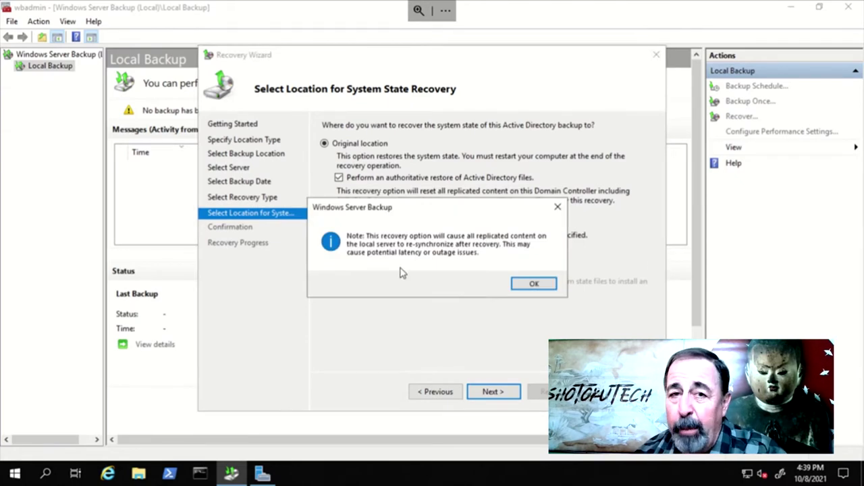
pyautogui.click(529, 286)
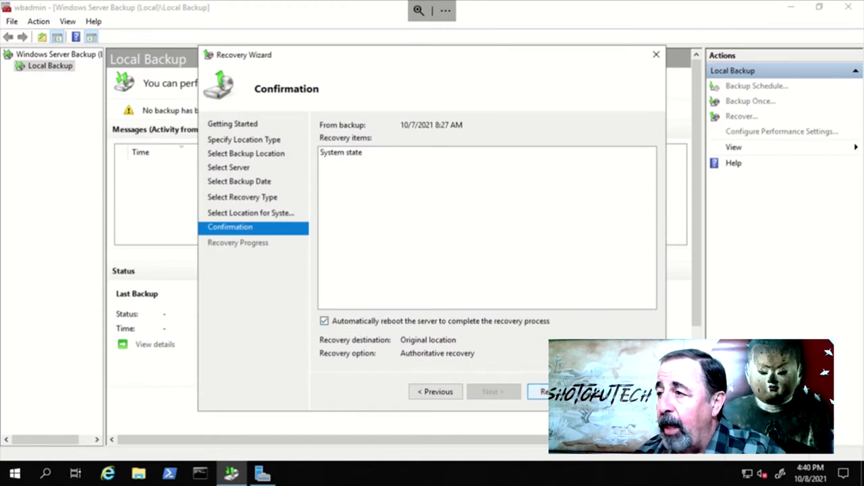
pyautogui.click(540, 391)
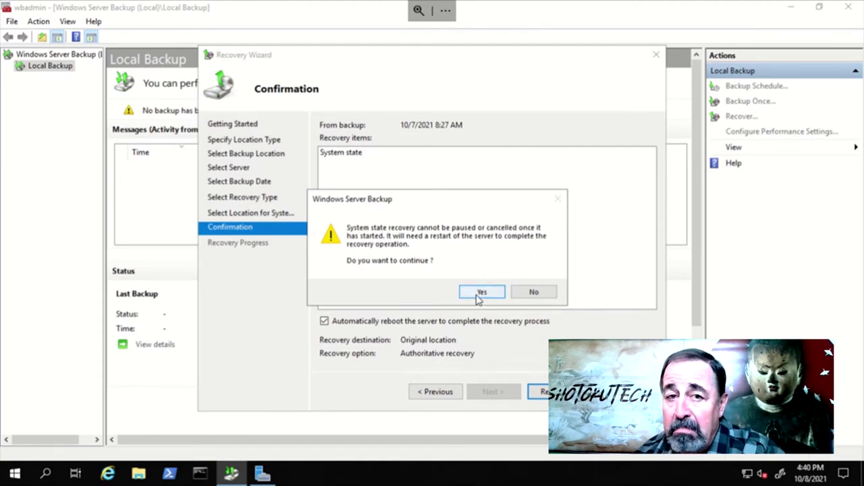
pyautogui.click(481, 293)
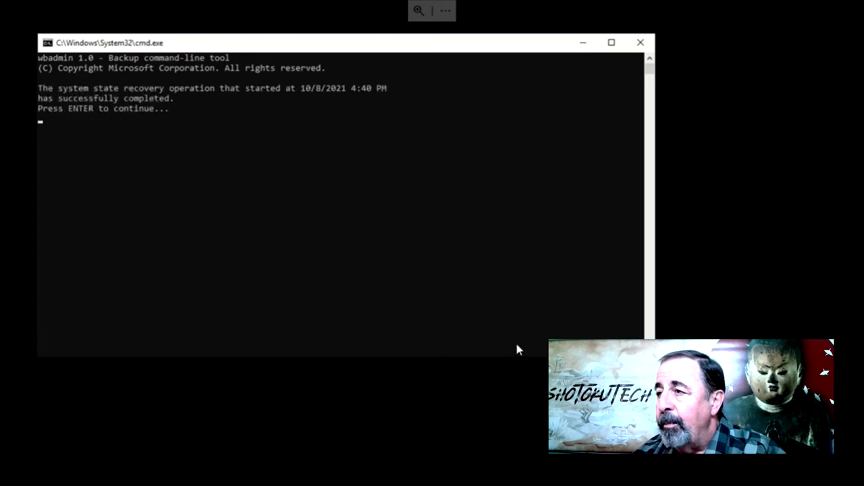
# Dismiss the recovery completion message, clear Safe boot in msconfig, and restart normally
pyautogui.click(254, 257)
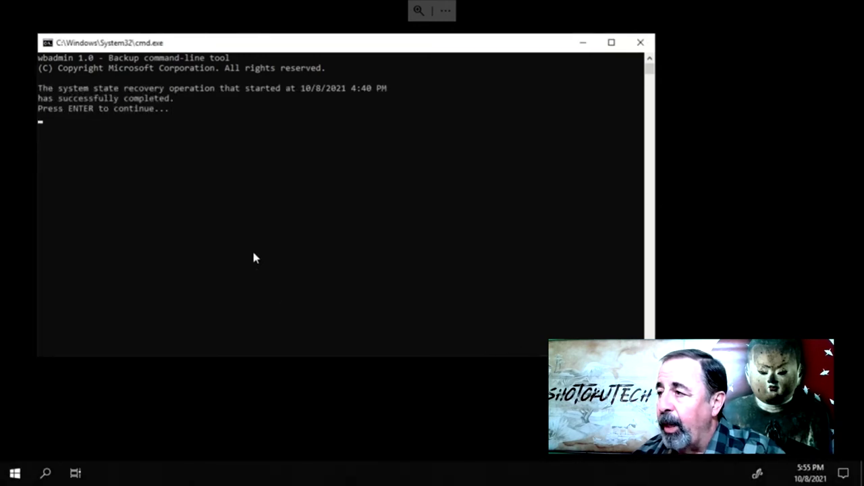
pyautogui.press('Return')
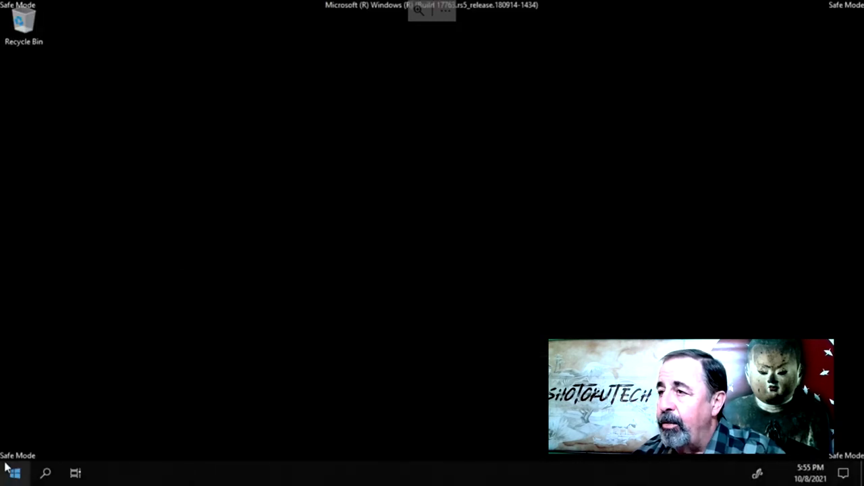
pyautogui.rightClick(16, 474)
pyautogui.click(47, 411)
pyautogui.write('msconfig')
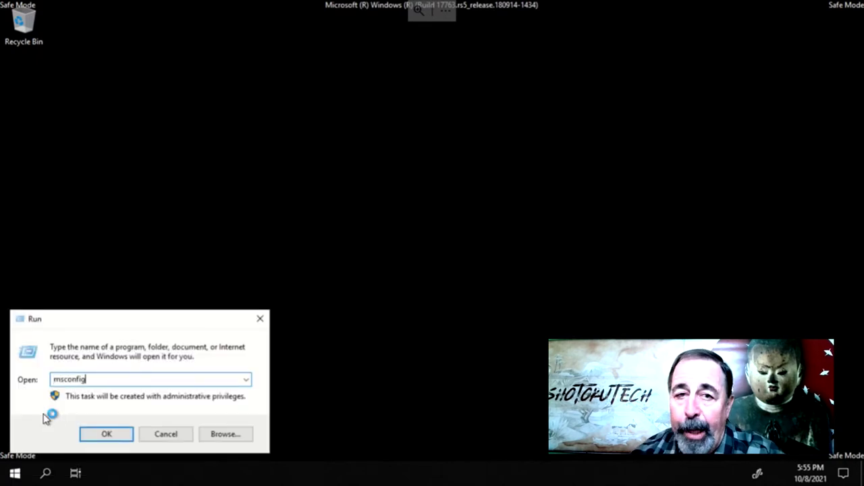
pyautogui.press('Return')
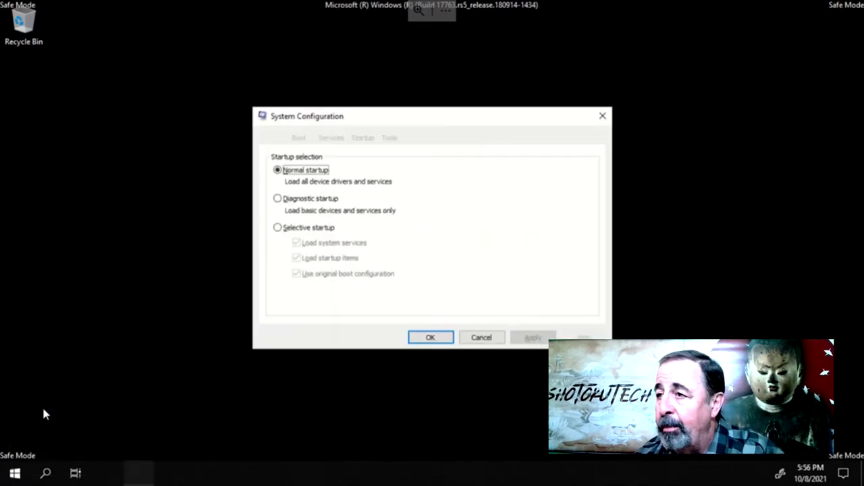
pyautogui.click(299, 139)
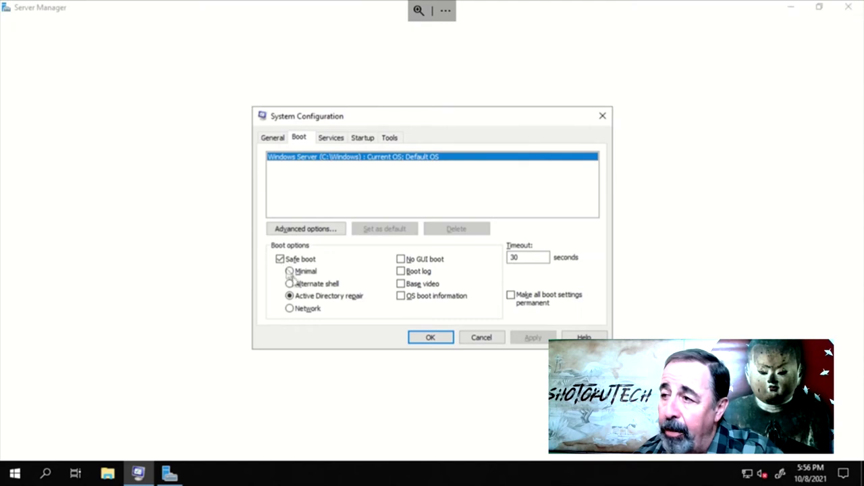
pyautogui.click(280, 259)
pyautogui.click(533, 338)
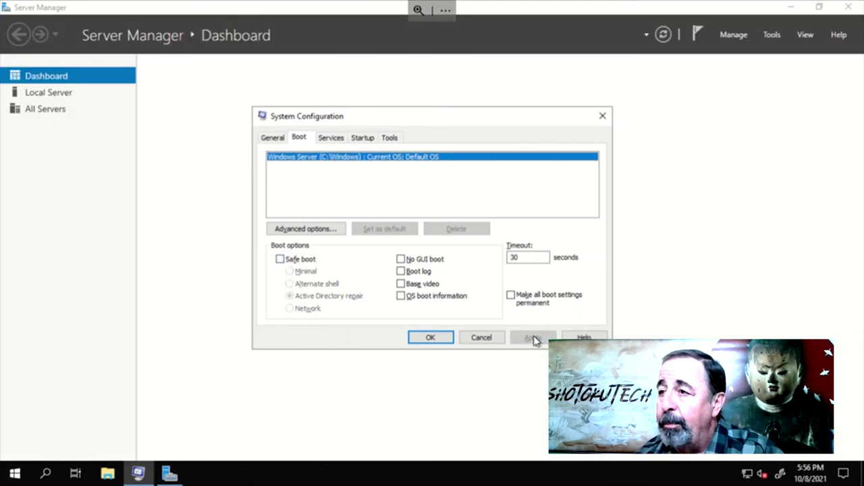
pyautogui.click(435, 339)
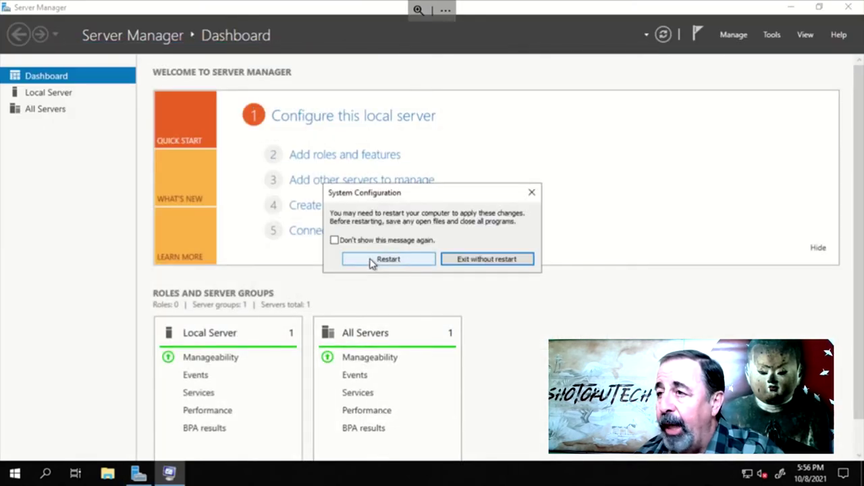
pyautogui.click(376, 312)
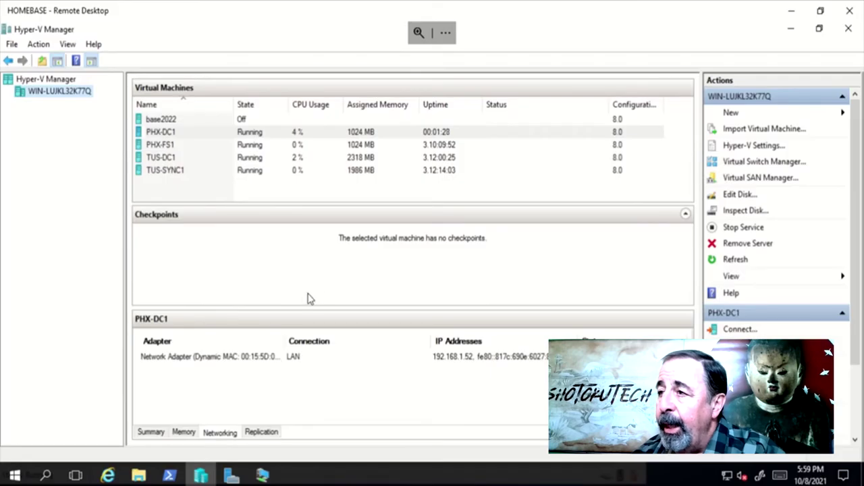
# Bring the PHX-DC1 Virtual Machine Connection console to the front
pyautogui.click(264, 476)
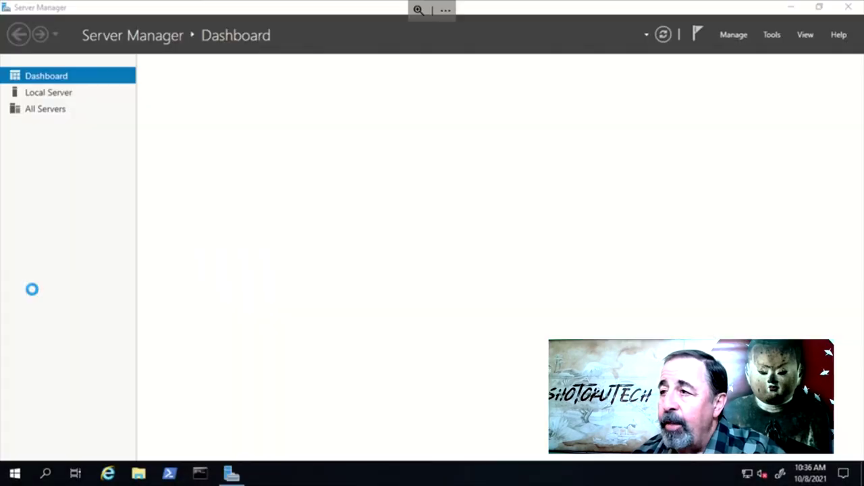
# Open the Ethernet 2 adapter's properties from the Local Server page
pyautogui.click(58, 97)
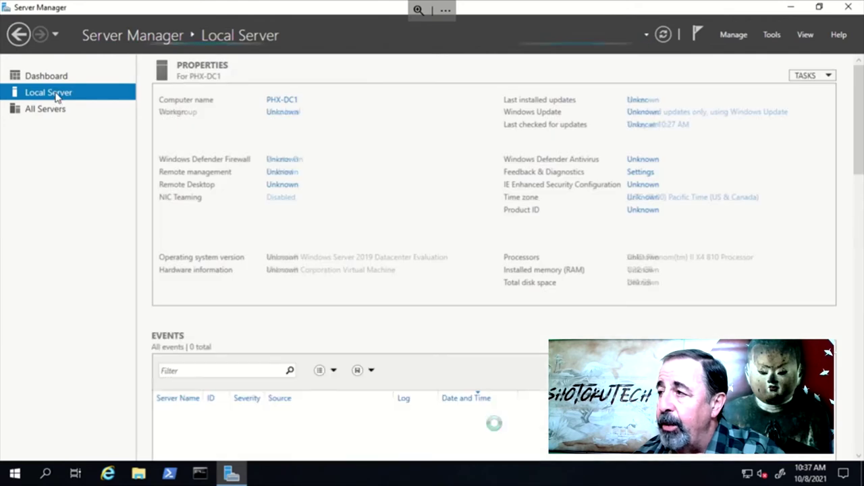
pyautogui.click(286, 210)
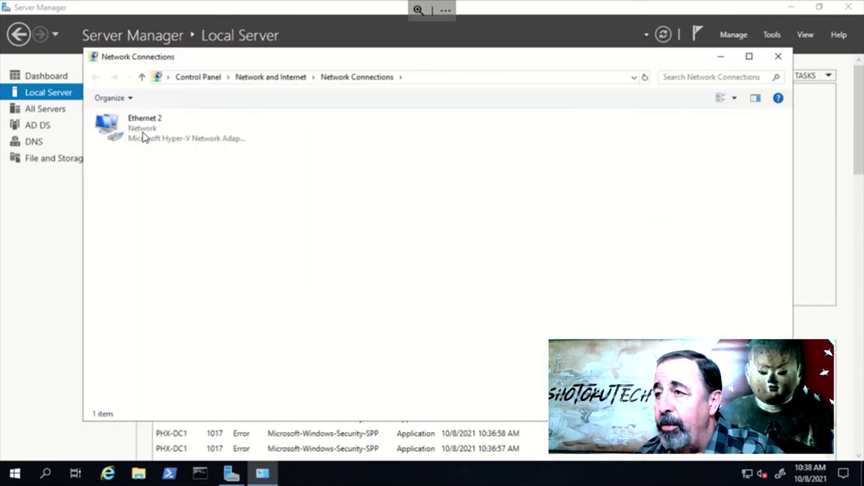
pyautogui.click(143, 136)
pyautogui.rightClick(142, 136)
pyautogui.click(177, 257)
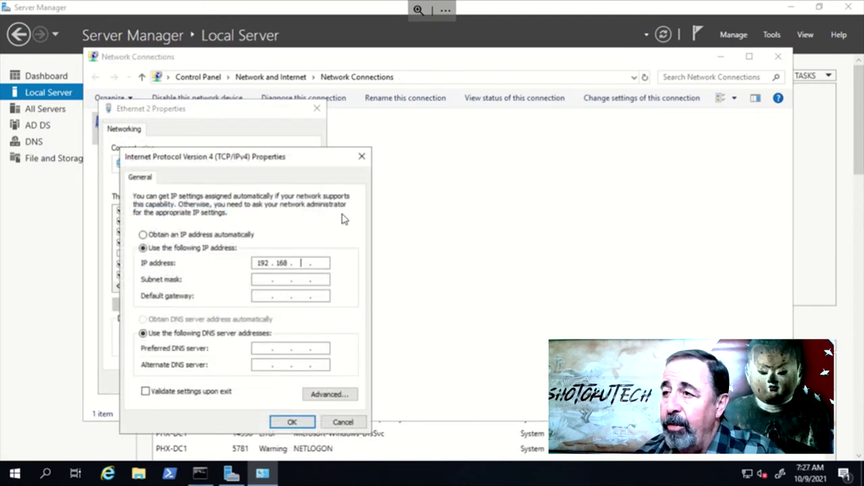
# Set IP 192.168.1.215, mask 255.255.255.0, gateway 192.168.1.1, DNS 127.0.0.1; remove the absent adapter's settings
pyautogui.write('1.215')
pyautogui.press('Tab')
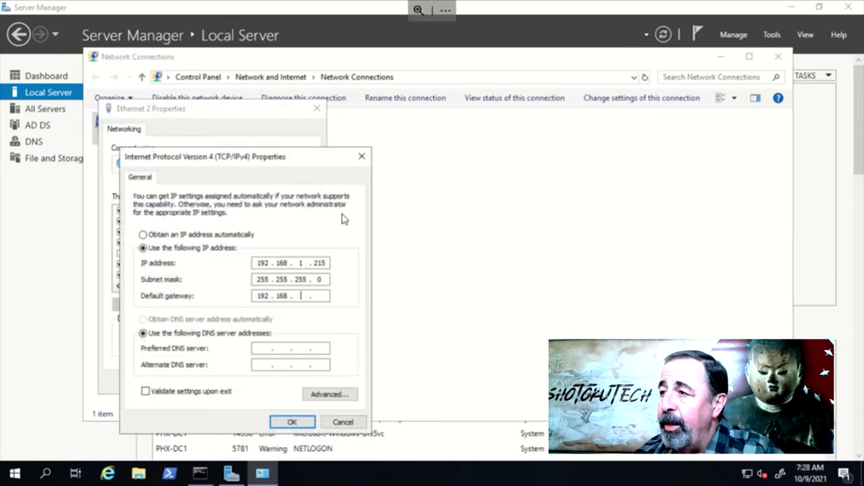
pyautogui.write('192 . 168 . 1 . 1')
pyautogui.press('Tab')
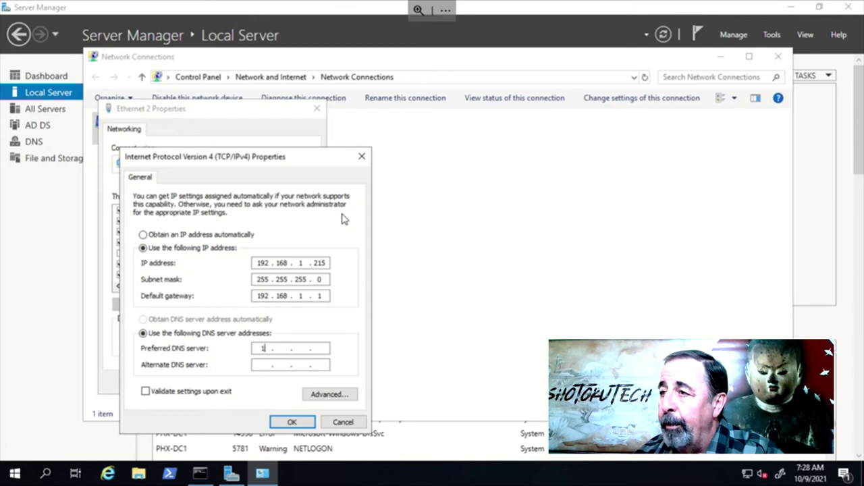
pyautogui.write('127 . 0 . 0 . 1')
pyautogui.press('Return')
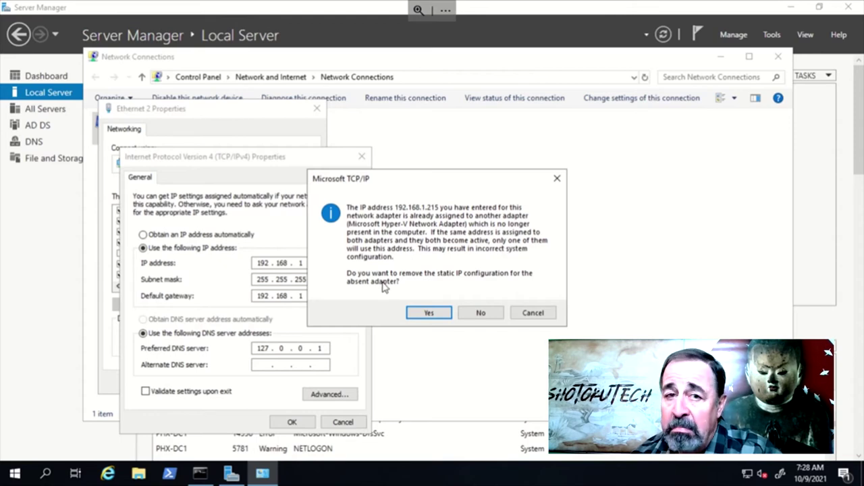
pyautogui.click(430, 314)
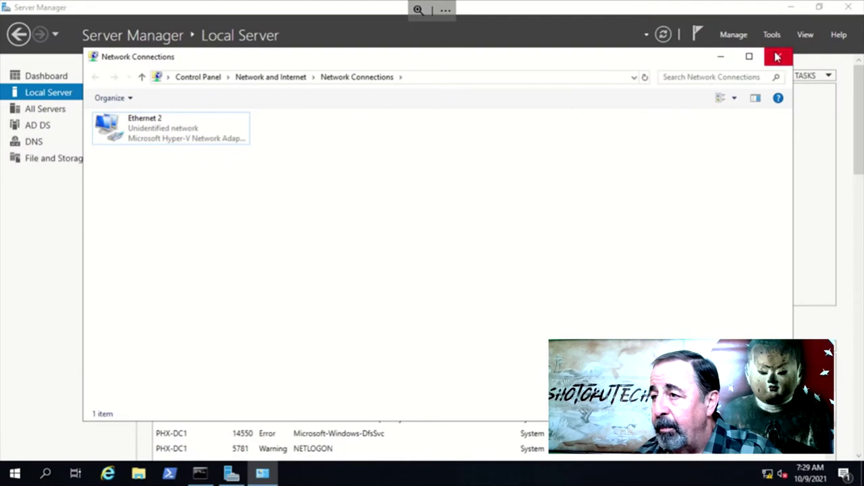
pyautogui.click(200, 473)
# Run ipconfig /registerdns and confirm nslookup bbco.local returns 192.168.1.215
pyautogui.click(249, 256)
pyautogui.write('i')
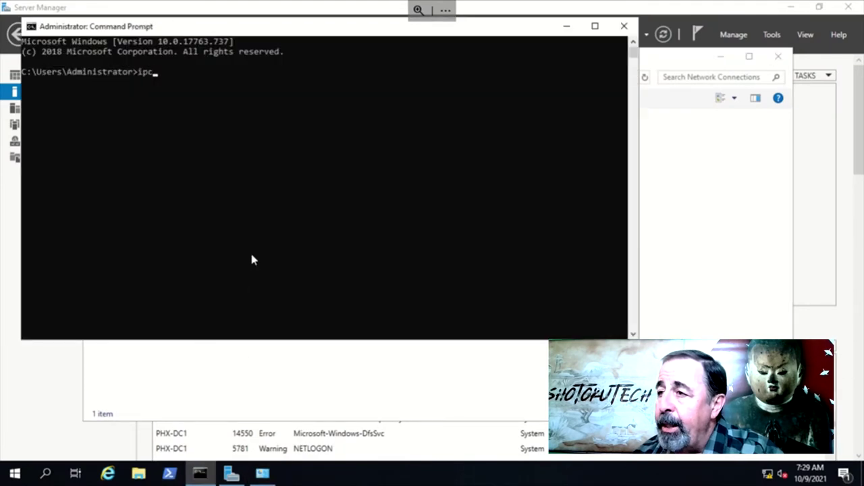
pyautogui.write('pconfig /reg')
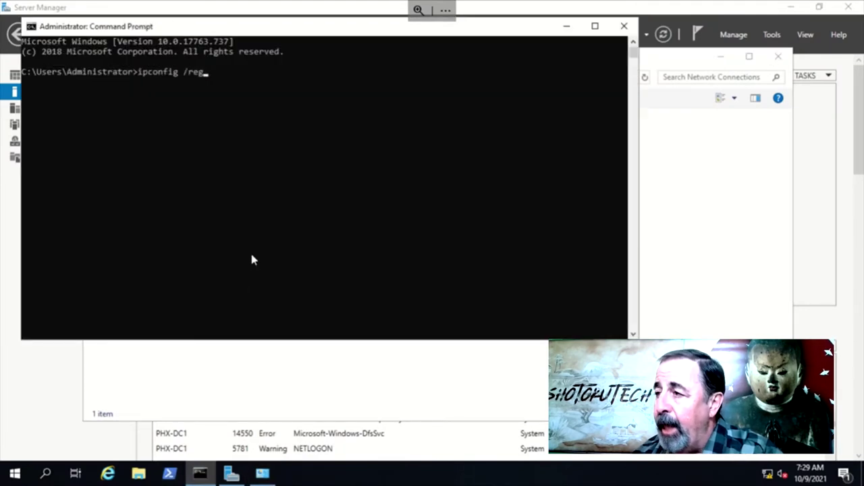
pyautogui.write('isterdns')
pyautogui.press('Return')
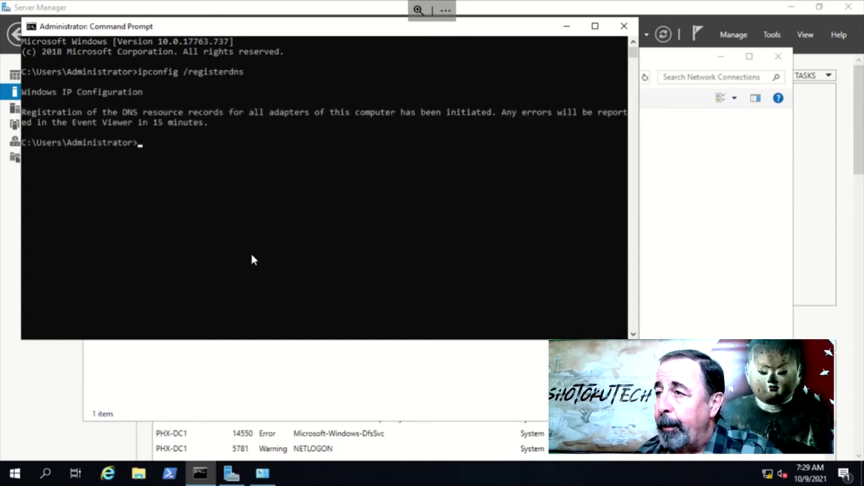
pyautogui.write('nslo')
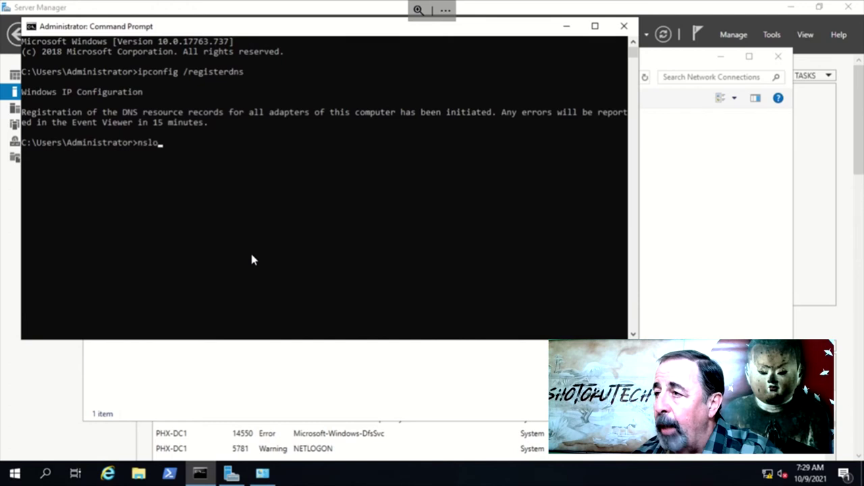
pyautogui.write('okup bbco.local')
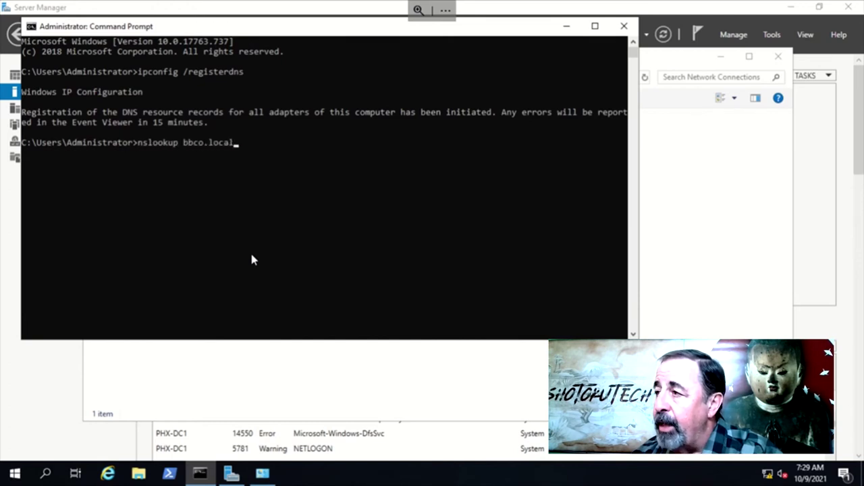
pyautogui.press('Return')
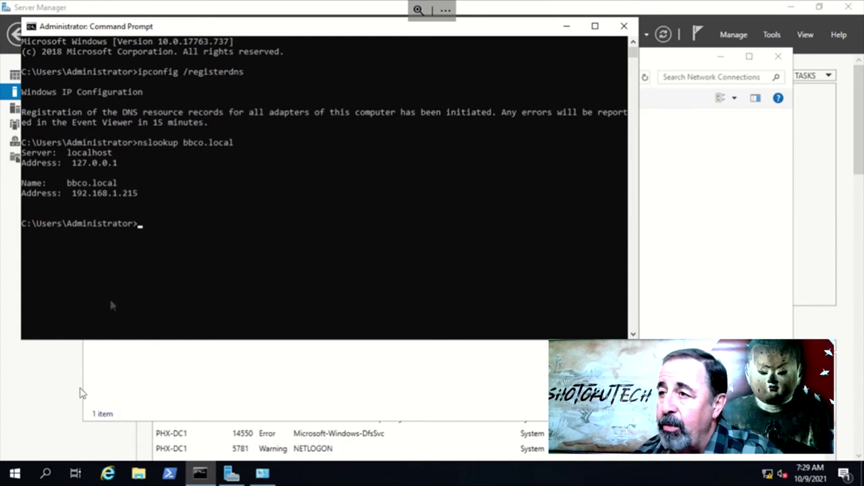
# Run net share and highlight the list showing SYSVOL and NETLOGON are missing
pyautogui.click(15, 475)
pyautogui.click(457, 282)
pyautogui.write('n')
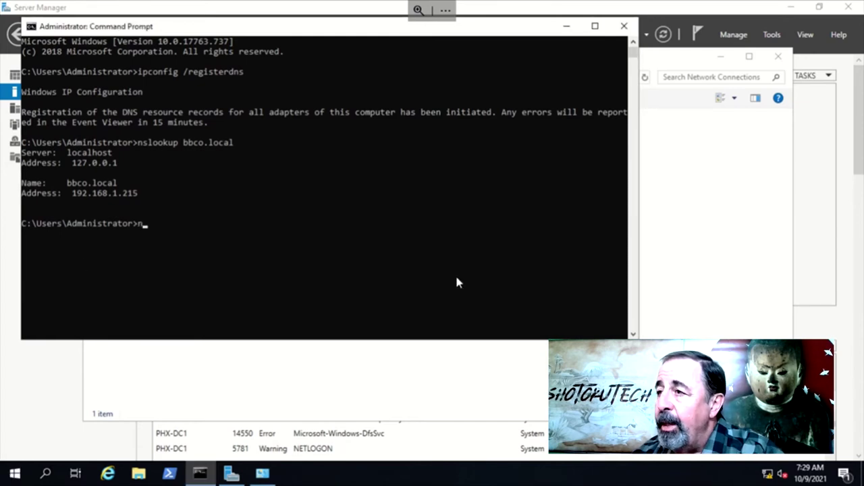
pyautogui.write('et share')
pyautogui.press('Return')
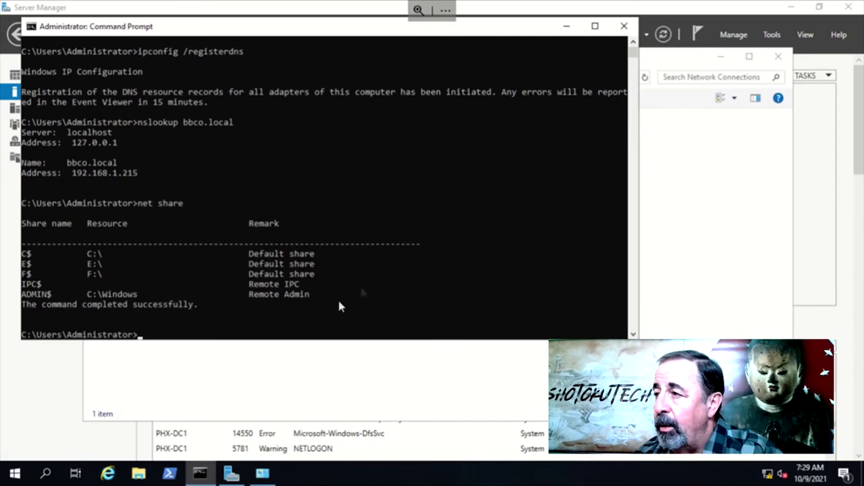
pyautogui.moveTo(266, 307); pyautogui.dragTo(22, 284)
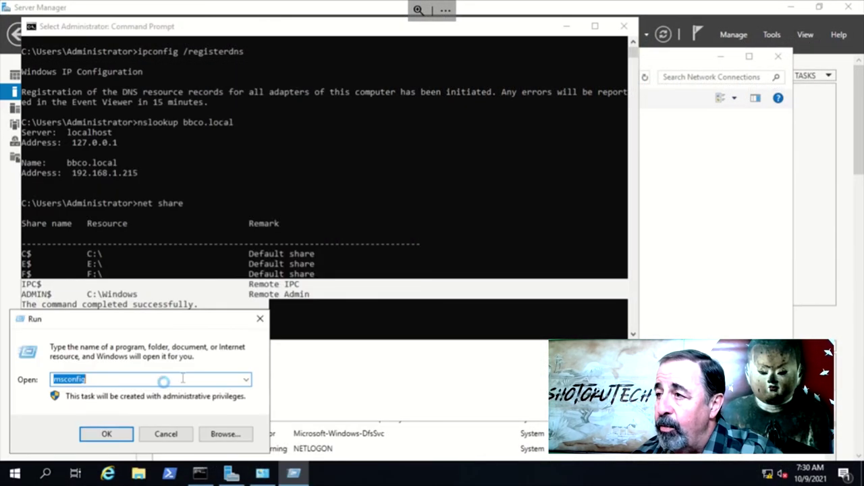
# Launch regedit and expand HKLM\SYSTEM\CurrentControlSet\Services
pyautogui.click(246, 380)
pyautogui.click(246, 383)
pyautogui.write('regedit')
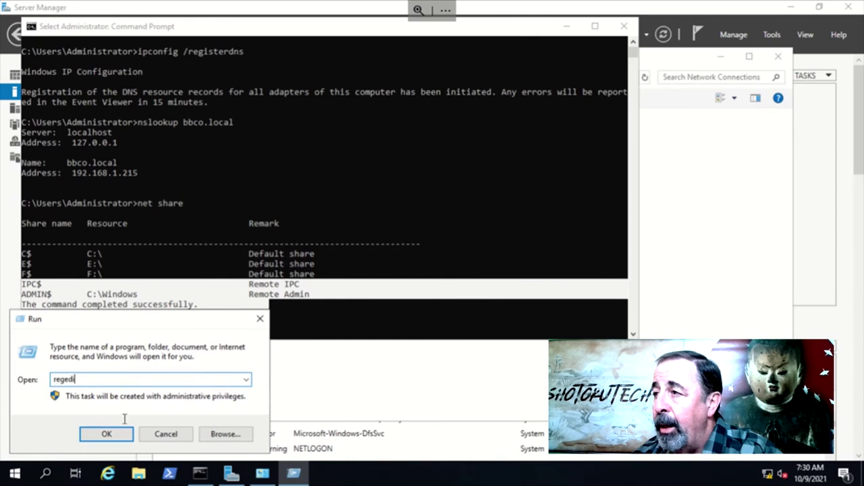
pyautogui.press('Return')
pyautogui.click(121, 185)
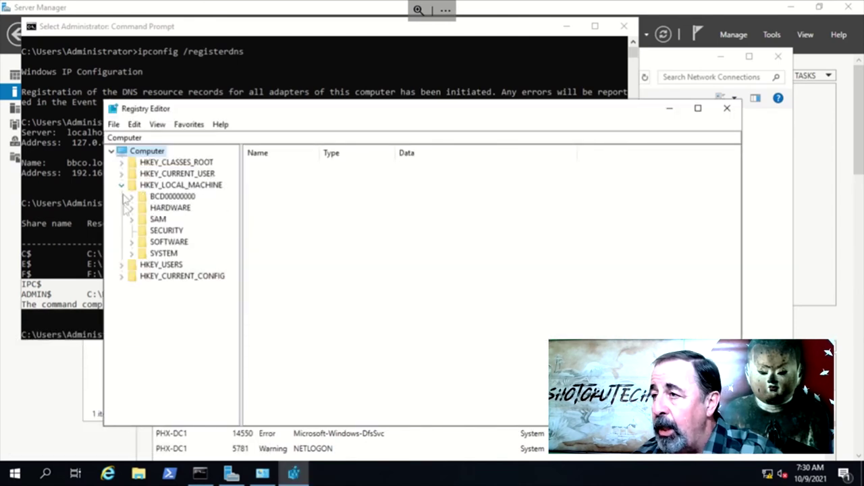
pyautogui.click(131, 253)
pyautogui.click(141, 242)
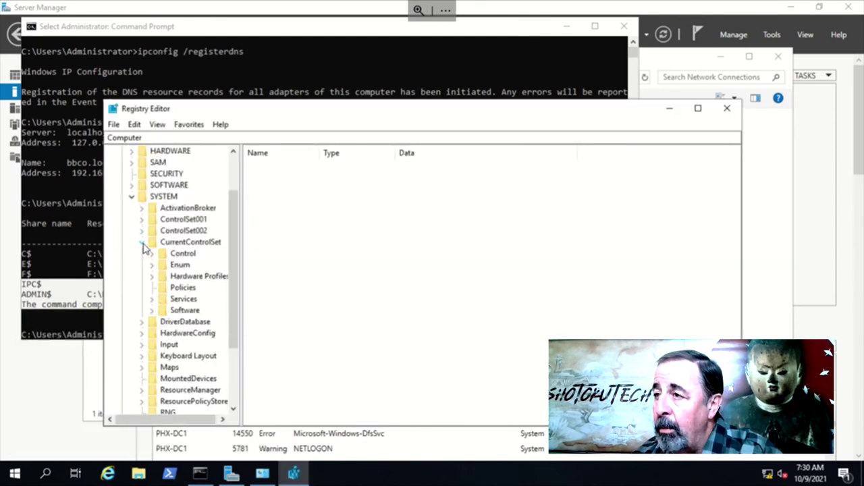
pyautogui.click(153, 300)
pyautogui.scroll(-10, 225, 383)
pyautogui.scroll(-20, 225, 383)
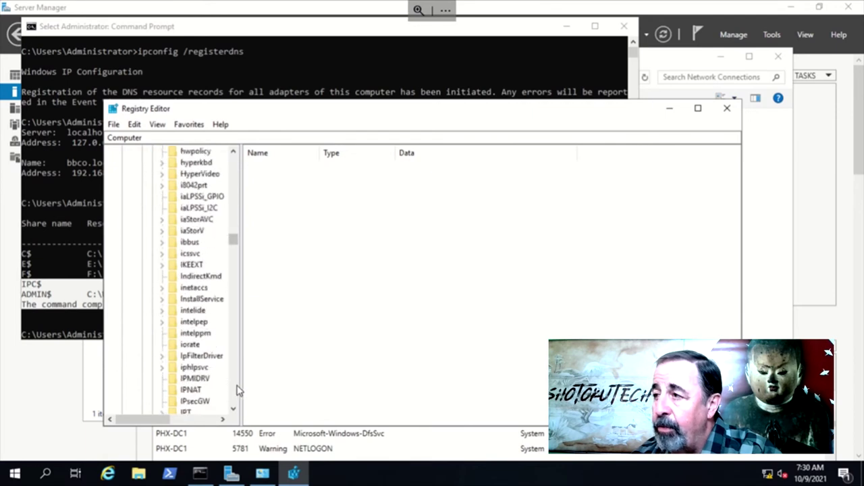
pyautogui.scroll(-15, 237, 371)
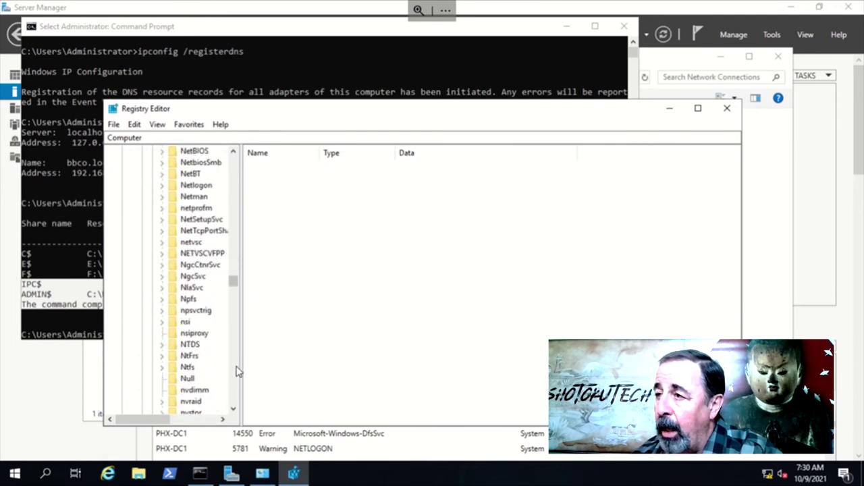
# Set SysvolReady to 1 under Netlogon\Parameters and close Registry Editor
pyautogui.click(162, 185)
pyautogui.click(190, 198)
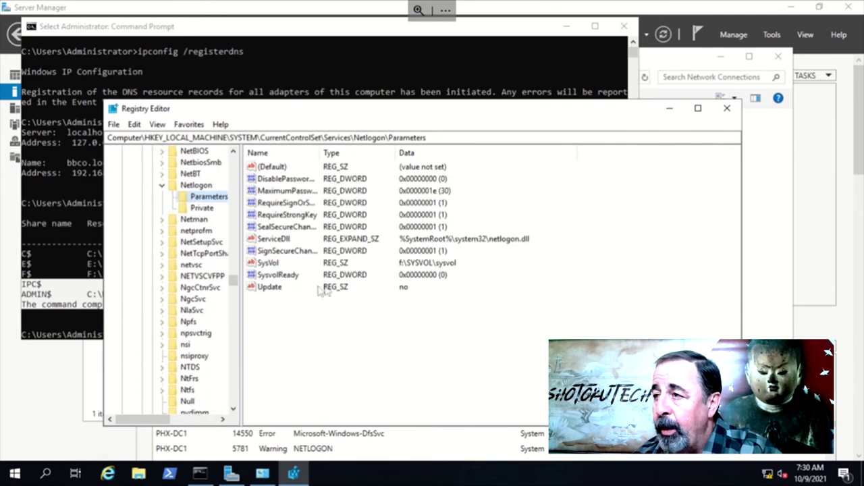
pyautogui.doubleClick(283, 274)
pyautogui.write('1')
pyautogui.click(264, 268)
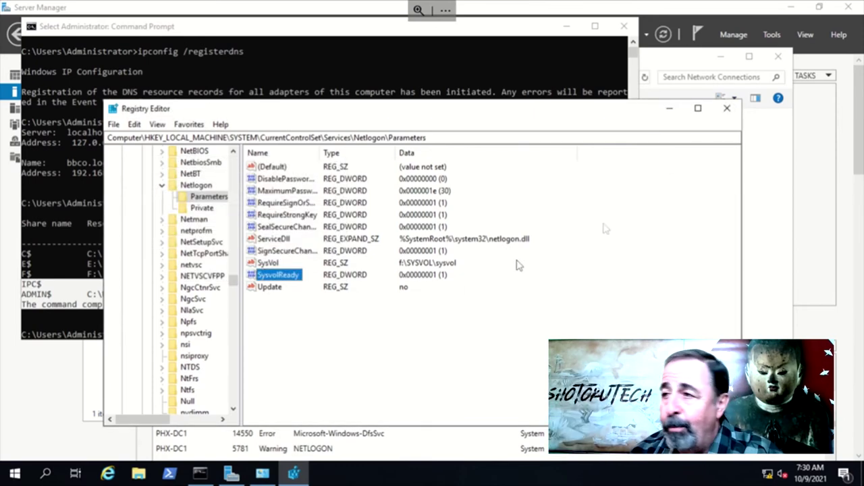
pyautogui.click(727, 109)
pyautogui.click(387, 314)
# Restart the Netlogon service with net stop netlogon and net start netlogon
pyautogui.write('net stop netlogon')
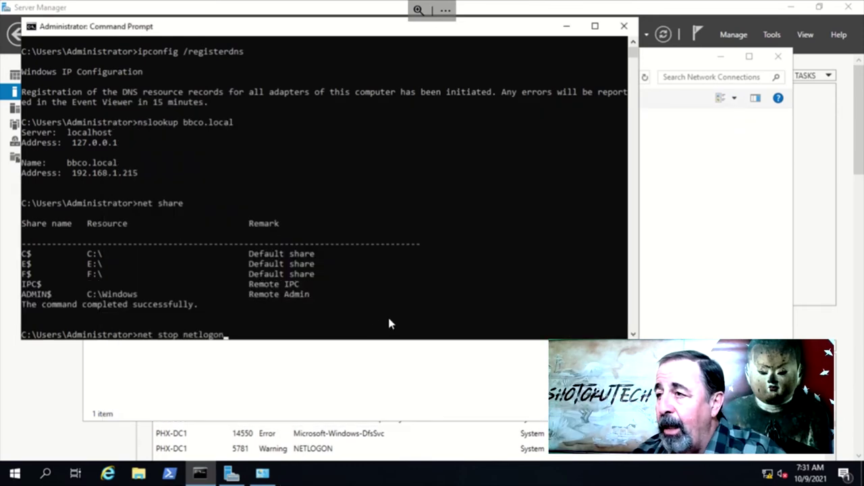
pyautogui.press('Return')
pyautogui.press('Up')
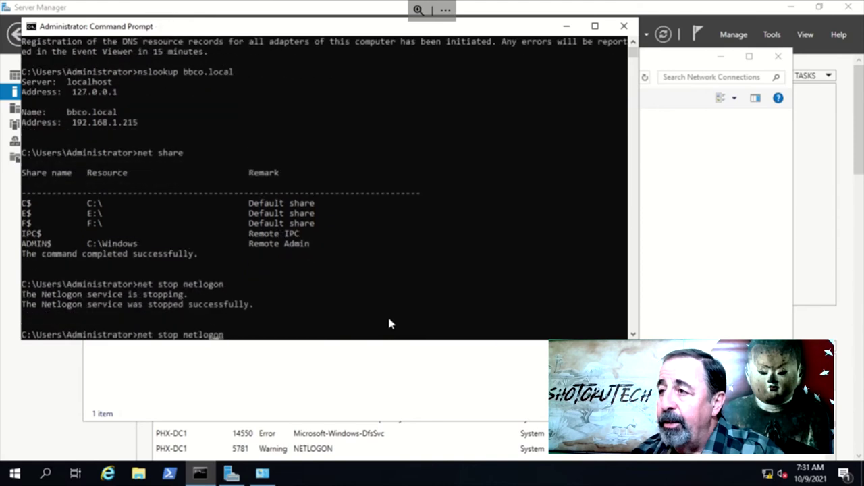
pyautogui.press('Delete')
pyautogui.press('Delete')
pyautogui.write('art')
pyautogui.press('Return')
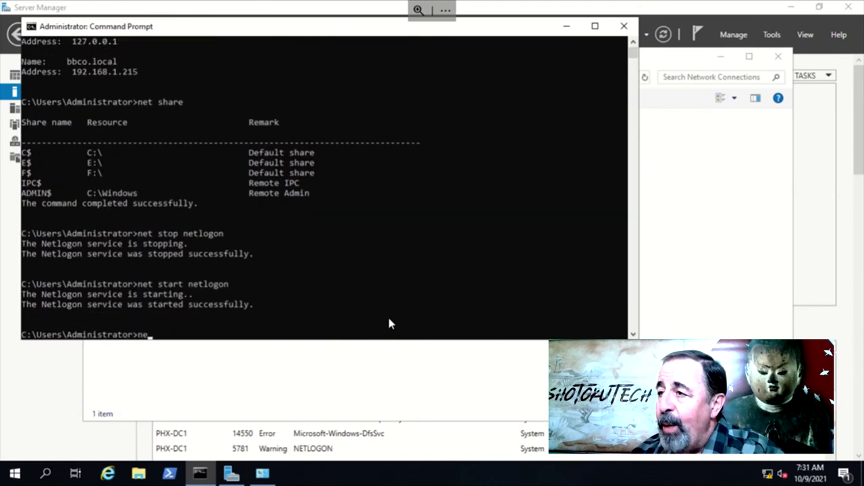
# Run net share and highlight the restored NETLOGON and SYSVOL shares
pyautogui.write('net share')
pyautogui.press('Return')
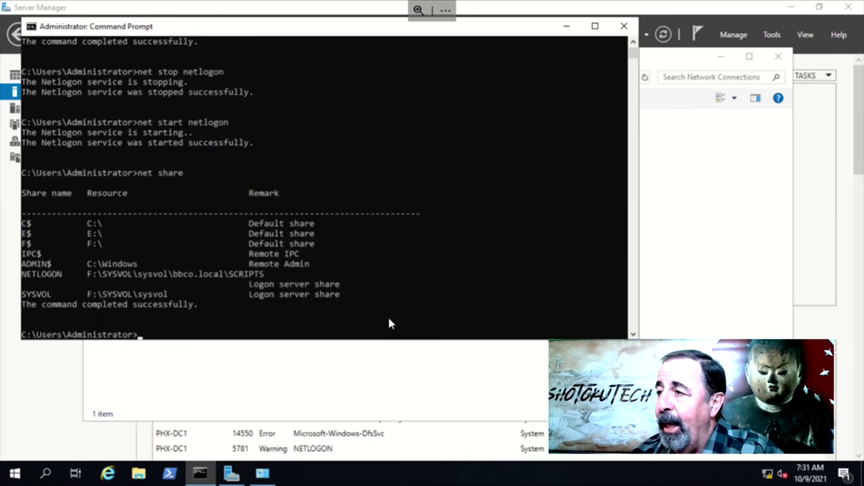
pyautogui.click(378, 296)
pyautogui.moveTo(377, 298); pyautogui.dragTo(40, 279)
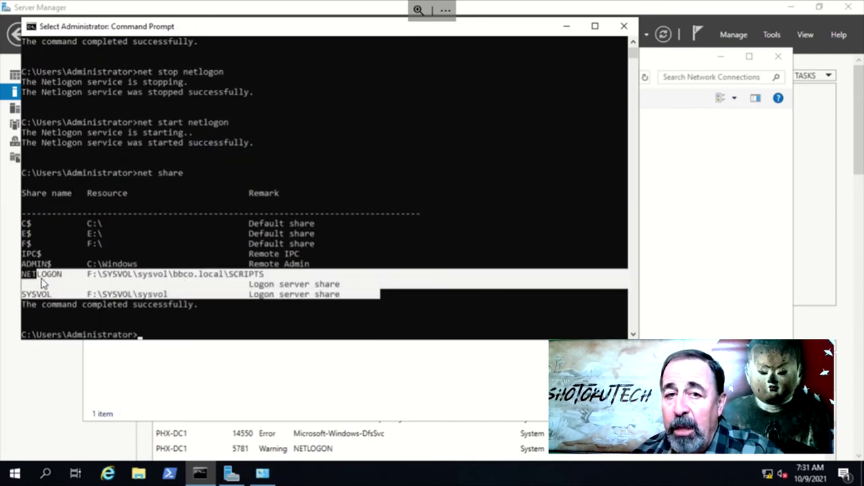
pyautogui.click(15, 473)
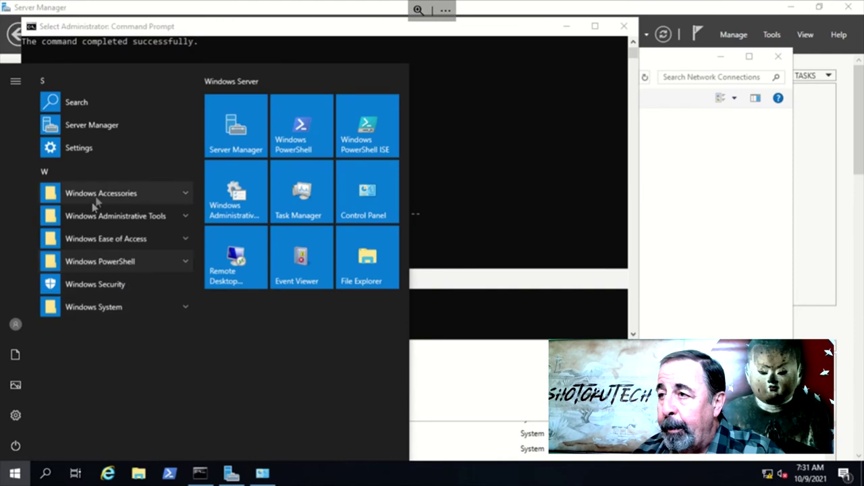
# In Active Directory Users and Computers, confirm PHX-FS1 under ComputerObjects and bbco.user under UserObjects
pyautogui.click(96, 216)
pyautogui.click(101, 331)
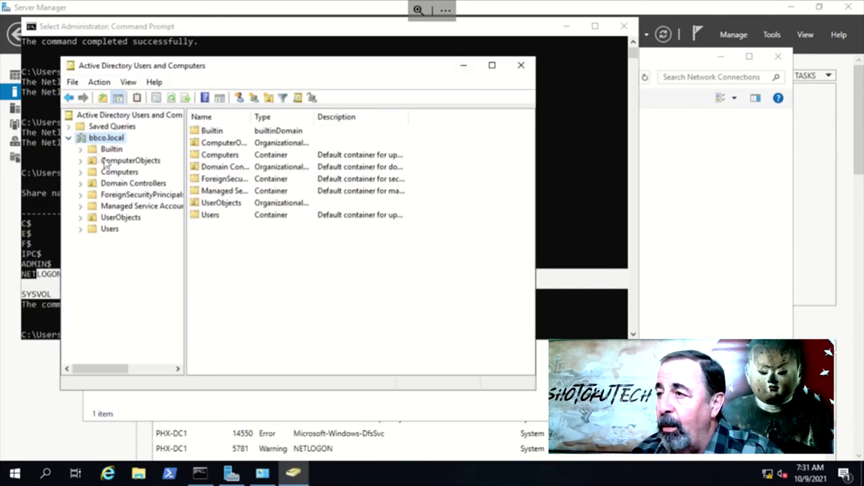
pyautogui.click(108, 162)
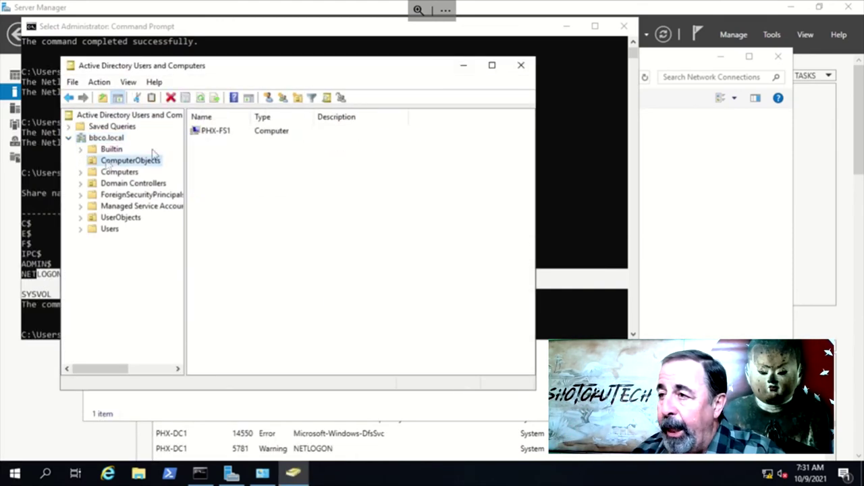
pyautogui.click(208, 132)
pyautogui.click(91, 217)
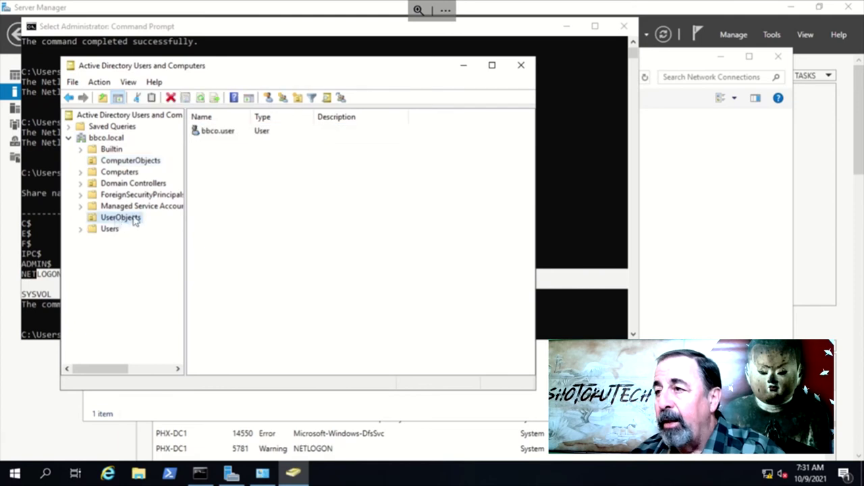
pyautogui.click(227, 133)
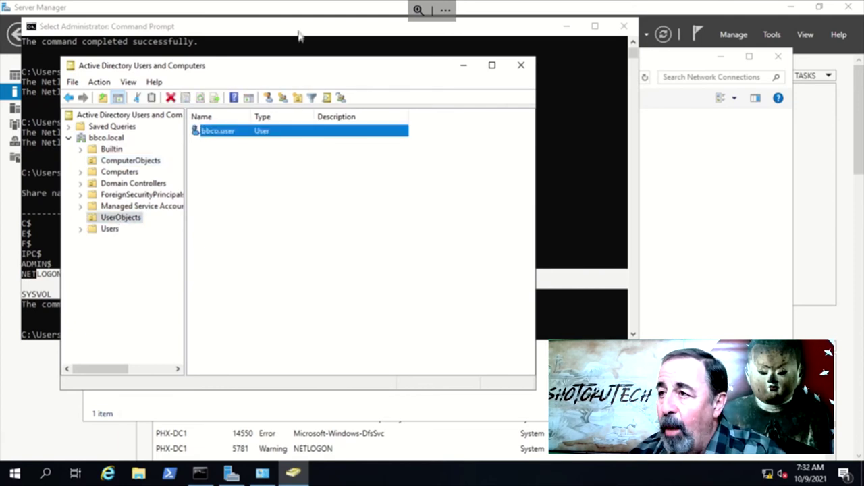
pyautogui.hotkey('alt', 'Tab')
pyautogui.click(216, 326)
# Force a Group Policy refresh with gpupdate /force, then run dcdiag
pyautogui.write('gp')
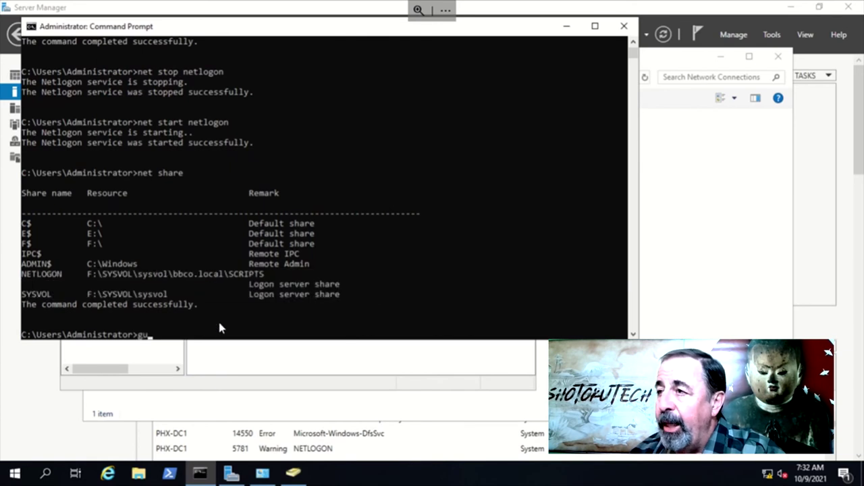
pyautogui.write('update /for')
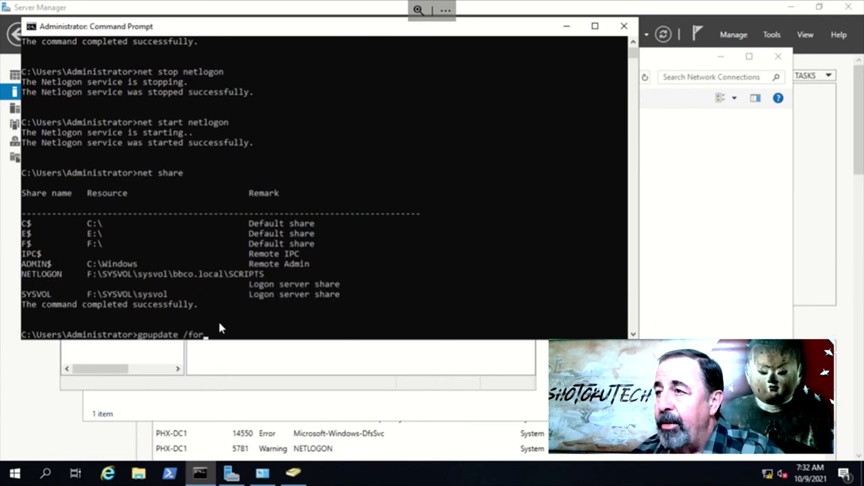
pyautogui.write('ce')
pyautogui.press('Return')
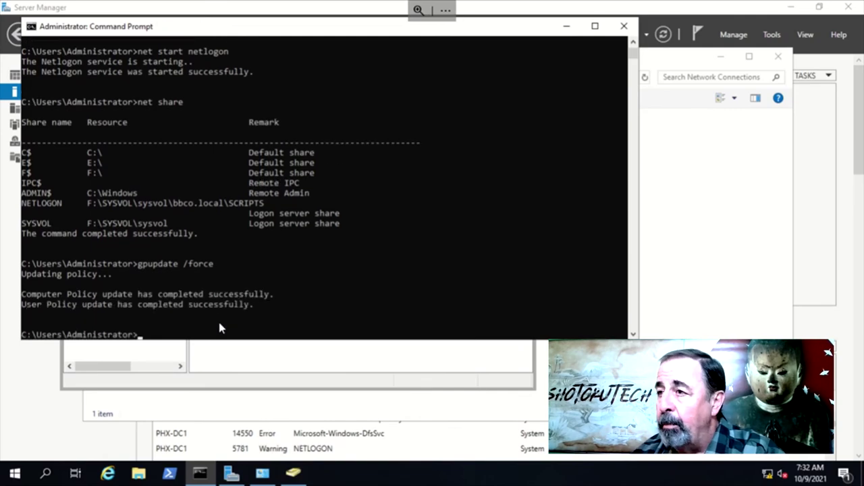
pyautogui.write('dcdiag')
pyautogui.press('Return')
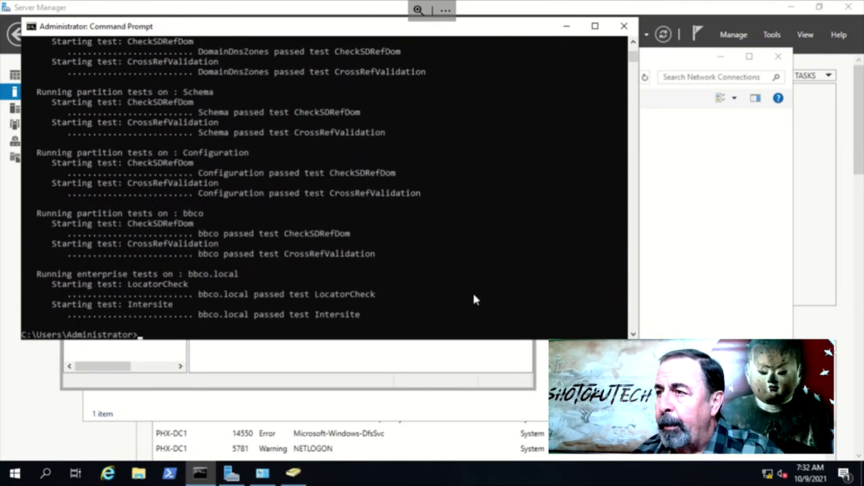
# Highlight dcdiag's failed SystemLog and DFSREvent results and the recent SYSVOL error warning
pyautogui.scroll(9, 364, 323)
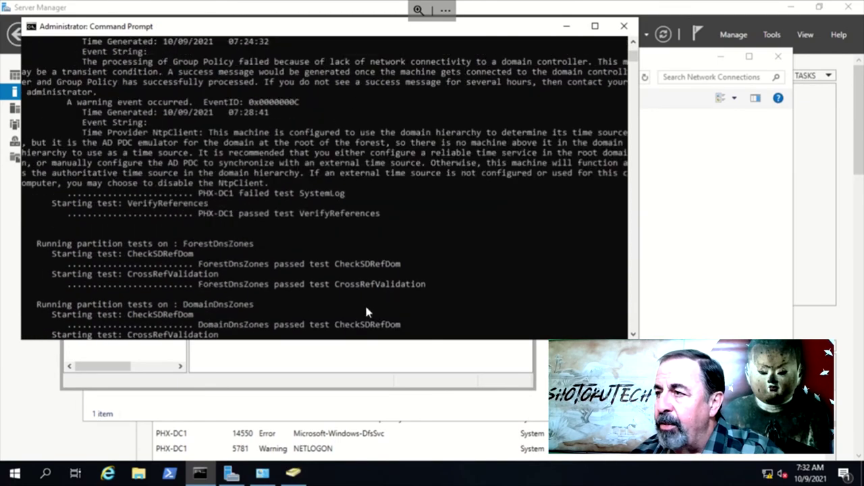
pyautogui.moveTo(239, 193); pyautogui.dragTo(350, 199)
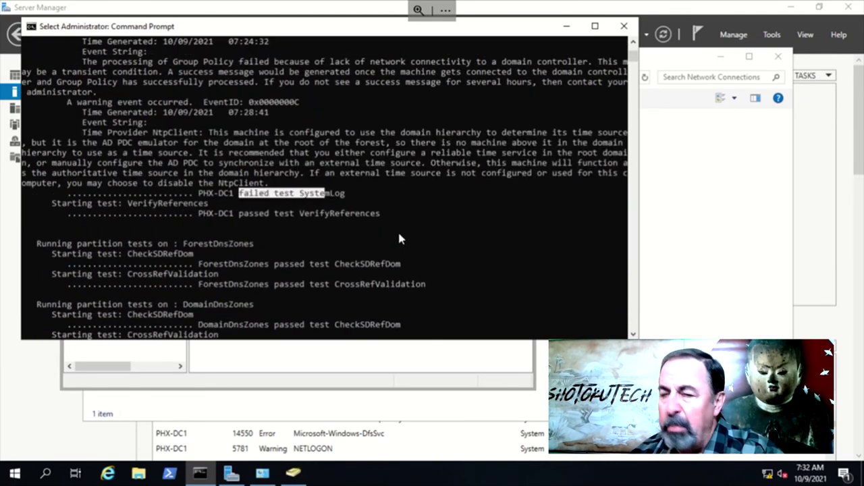
pyautogui.scroll(15, 398, 236)
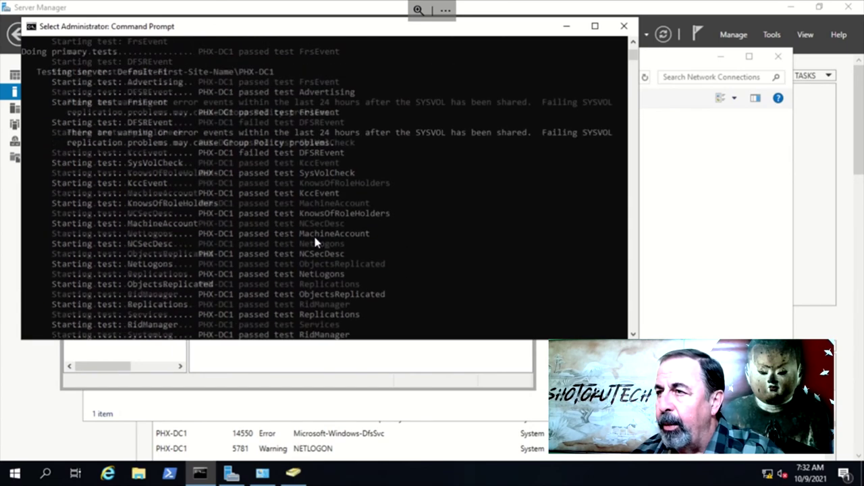
pyautogui.moveTo(239, 154); pyautogui.dragTo(349, 153)
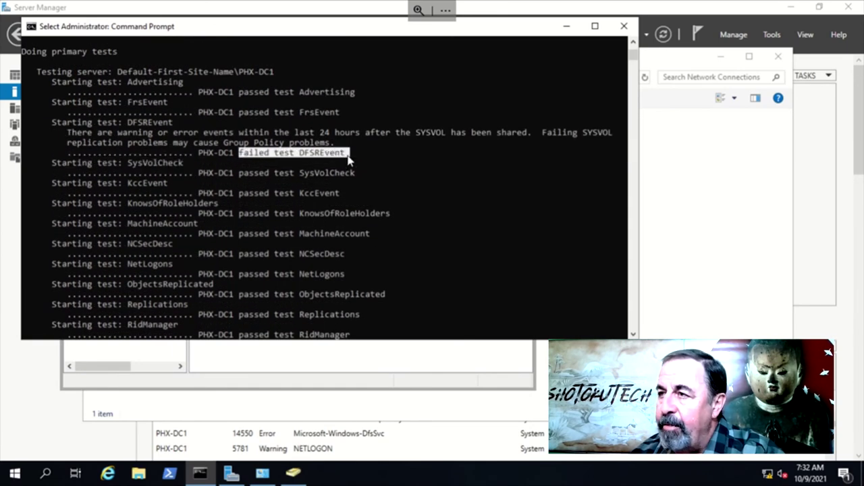
pyautogui.moveTo(192, 135); pyautogui.dragTo(511, 134)
pyautogui.scroll(5, 438, 164)
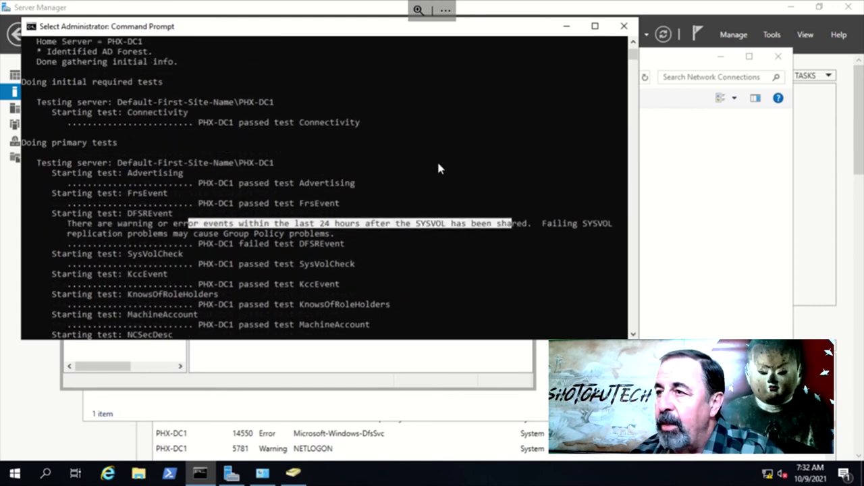
pyautogui.scroll(5, 247, 139)
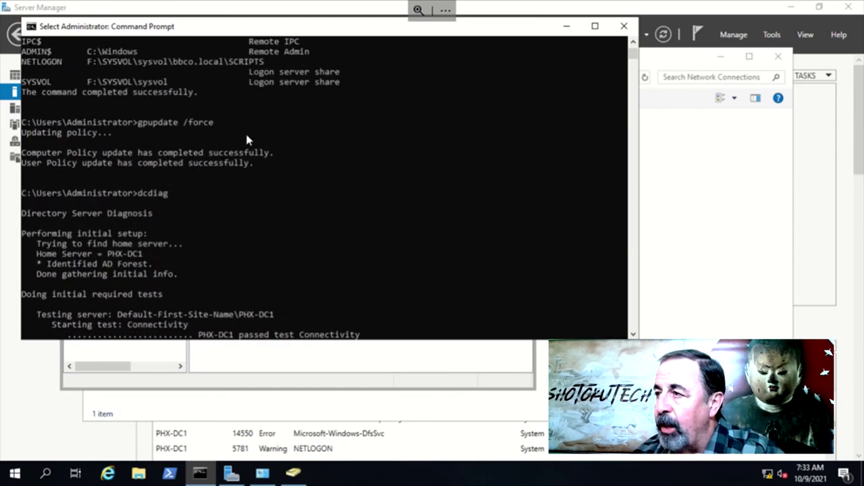
pyautogui.scroll(3, 273, 104)
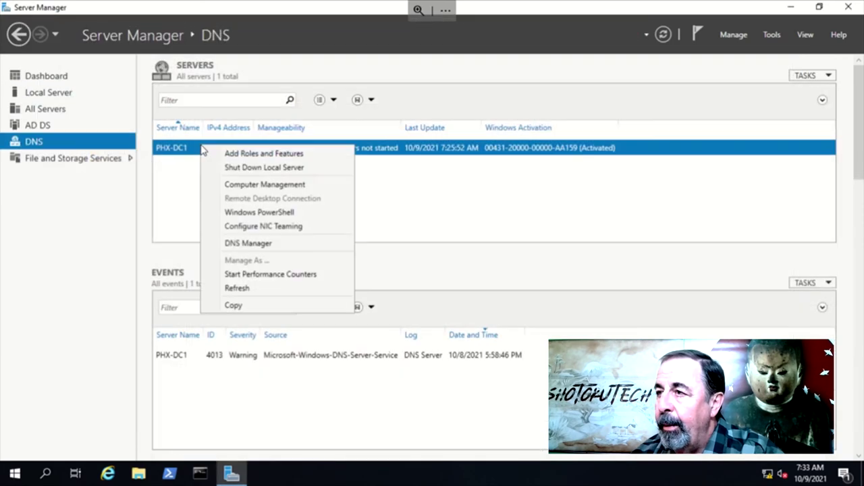
# Open DNS Manager's bbco.local zone, showing phx-dc1 at 192.168.1.215 and PHX-FS1 at 192.168.1.217
pyautogui.click(248, 244)
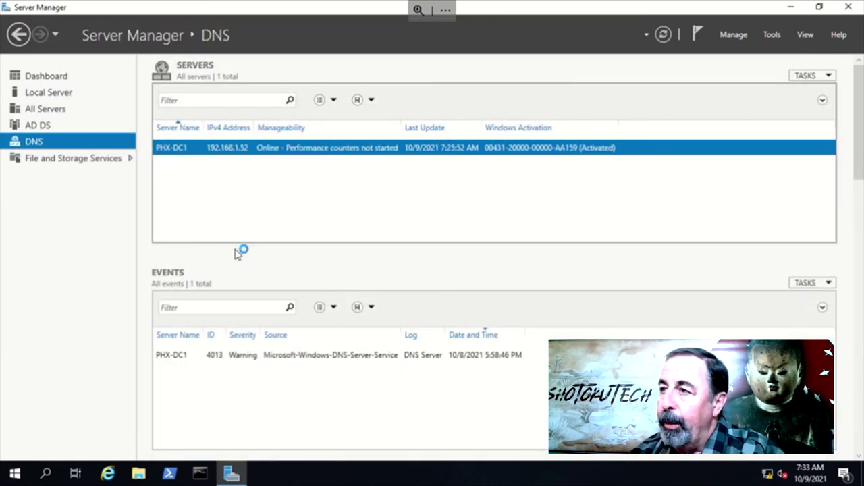
pyautogui.click(67, 101)
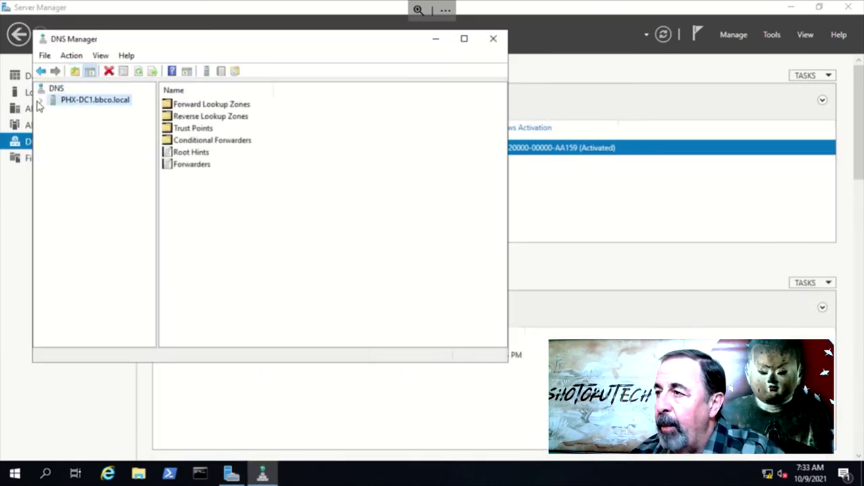
pyautogui.click(41, 100)
pyautogui.click(54, 112)
pyautogui.click(100, 134)
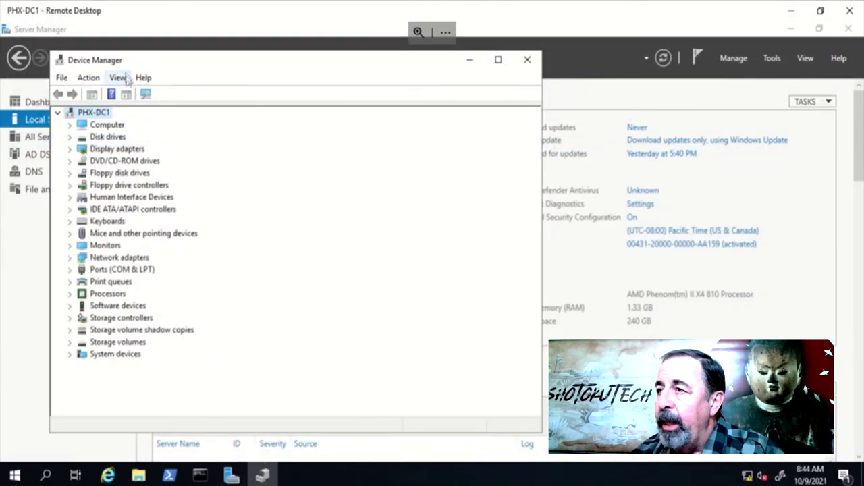
# Show hidden devices and uninstall the stale Microsoft Hyper-V Network Adapter from Network adapters
pyautogui.click(118, 77)
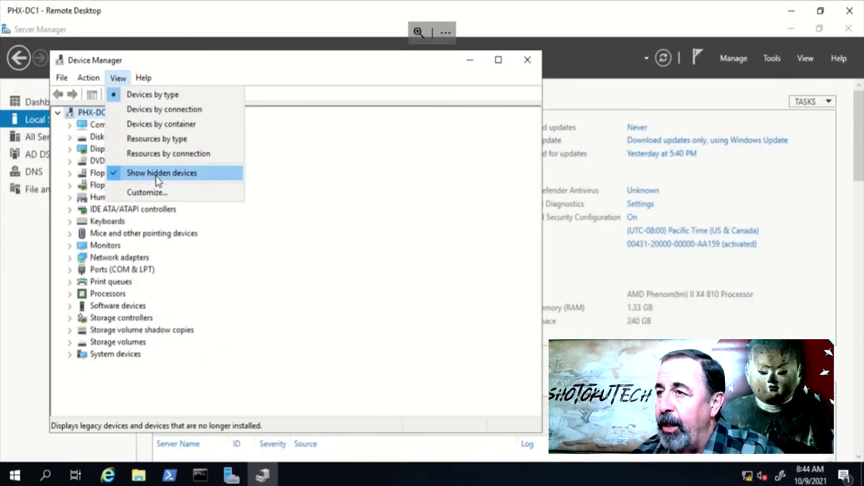
pyautogui.click(188, 408)
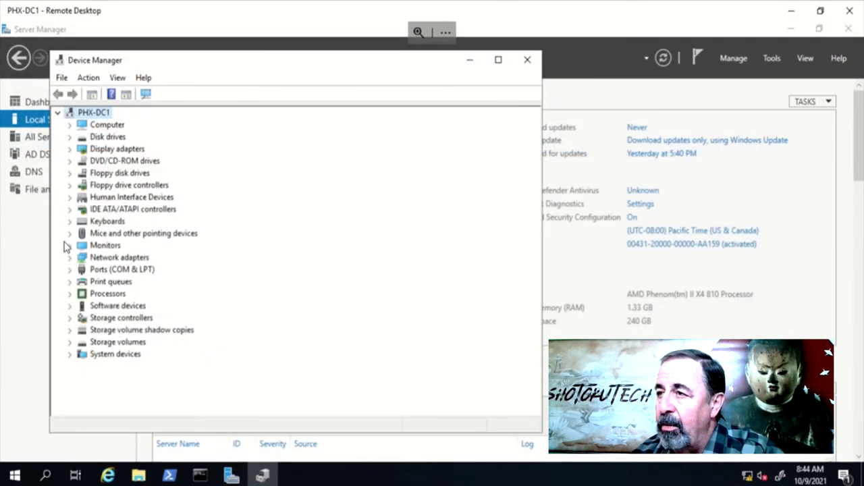
pyautogui.click(69, 257)
pyautogui.click(147, 270)
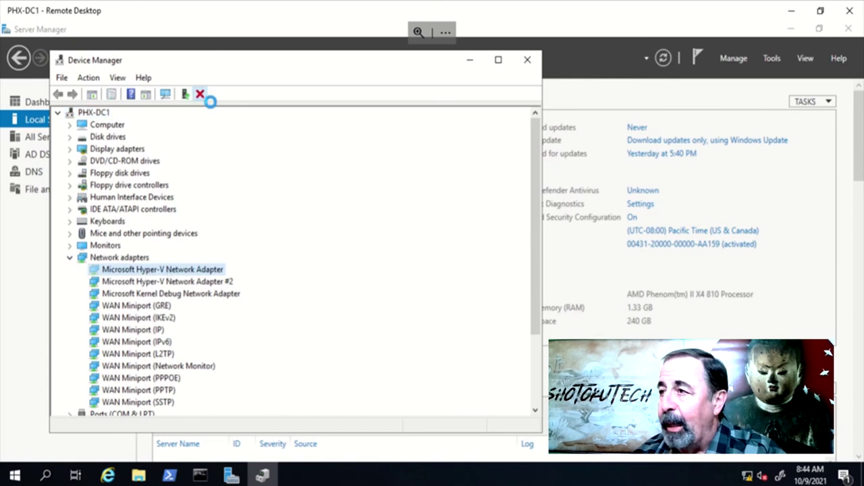
pyautogui.click(200, 94)
pyautogui.click(320, 303)
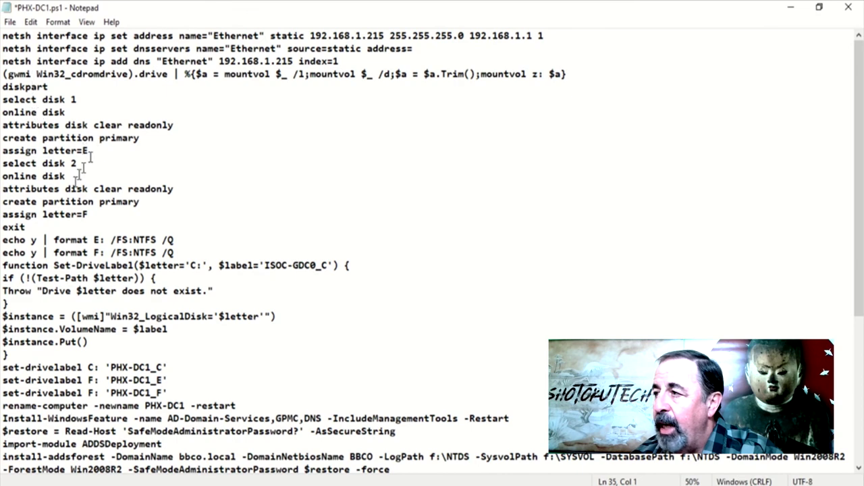
# List the local users under Local Users and Groups and select the Administrator account
pyautogui.click(145, 128)
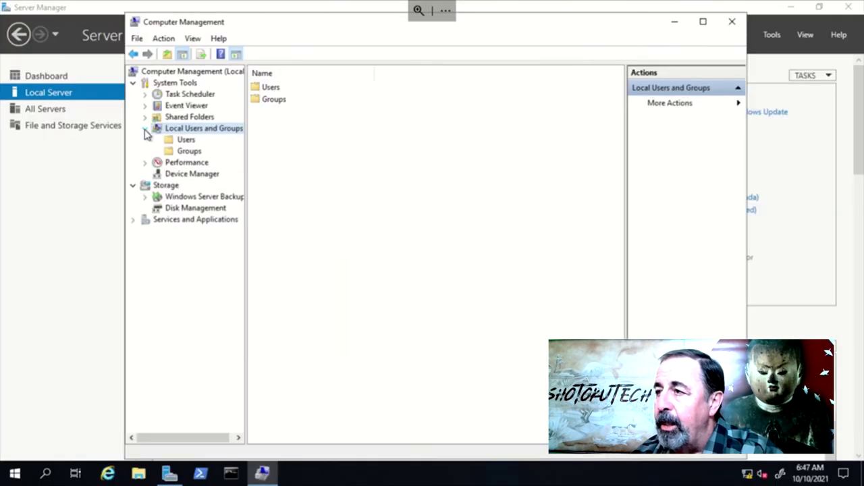
pyautogui.click(177, 140)
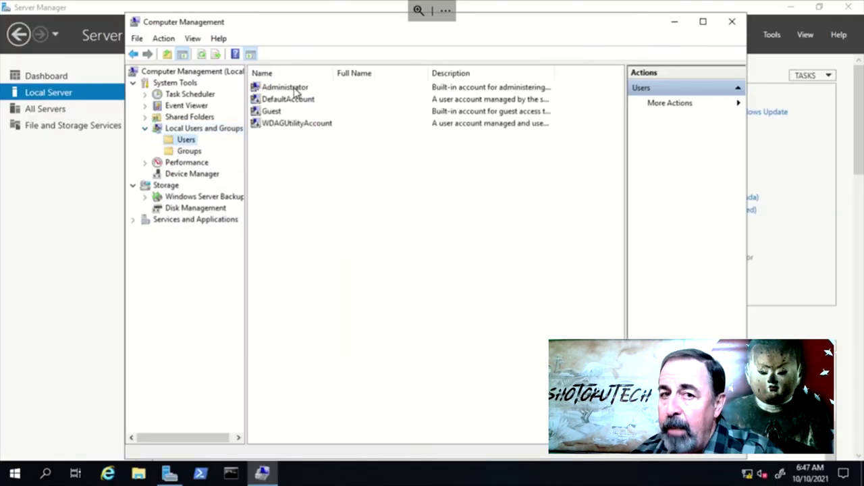
pyautogui.click(295, 90)
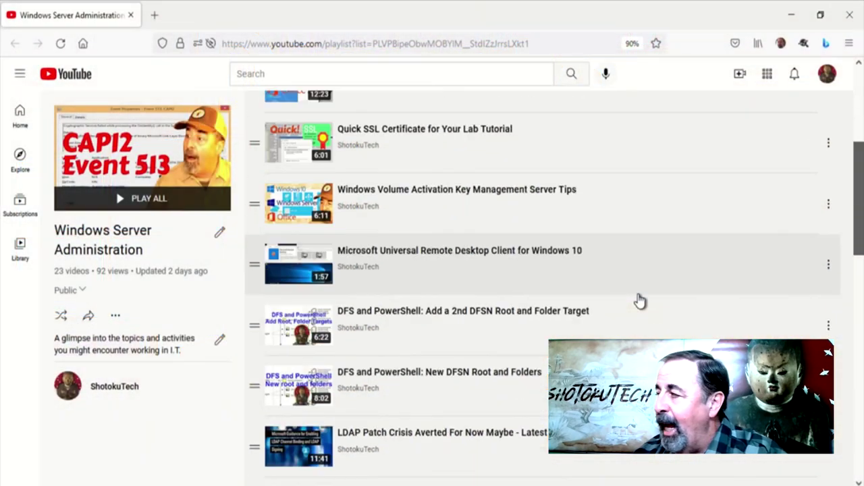
pyautogui.scroll(-6, 640, 301)
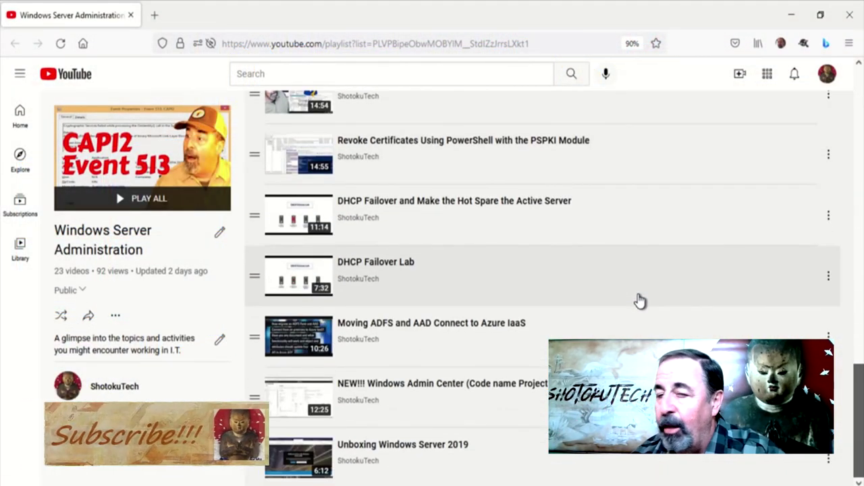
# Scroll down and back up through the 23 videos of the Windows Server Administration playlist
pyautogui.scroll(7, 641, 310)
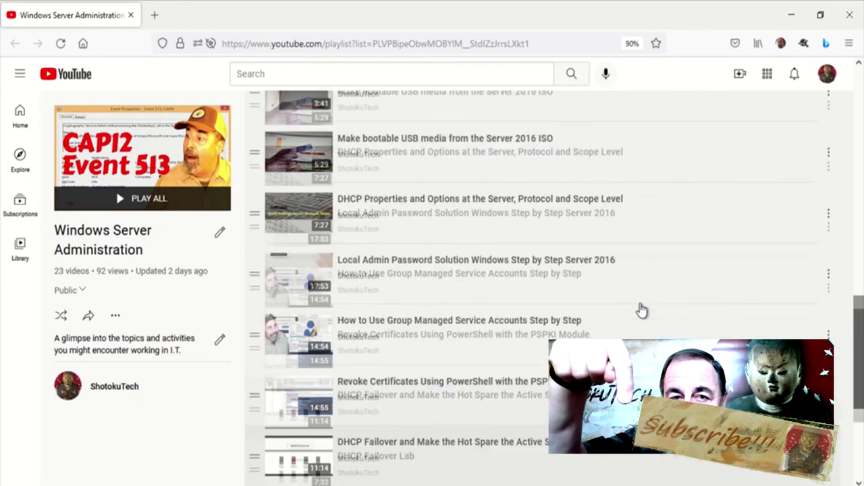
pyautogui.scroll(8, 642, 310)
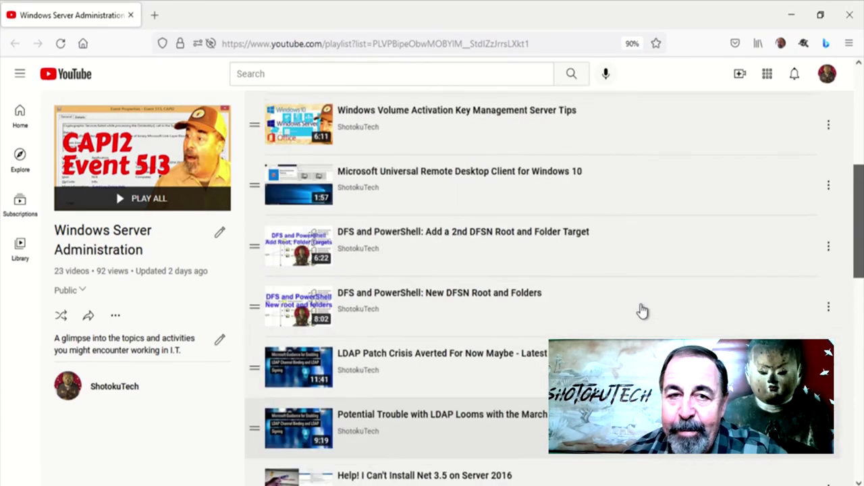